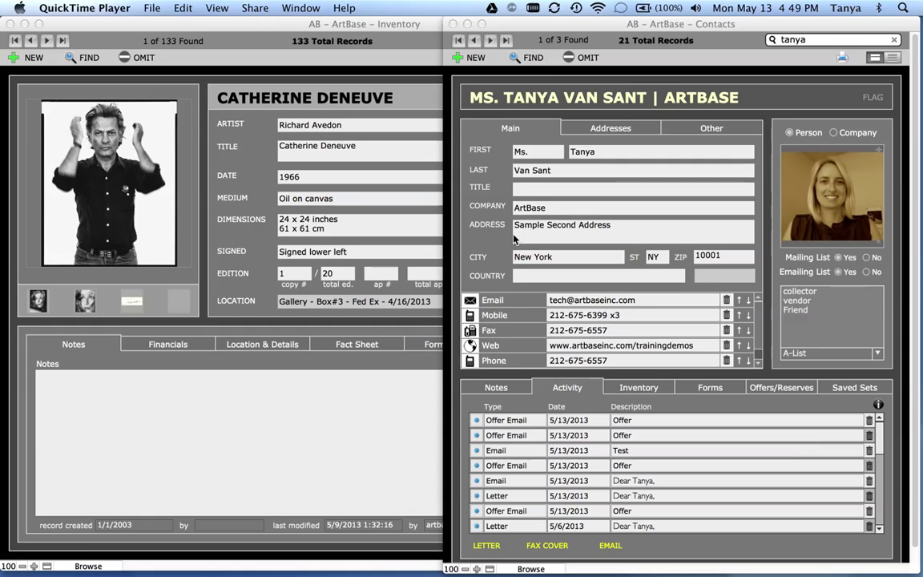
Step: Open the contact's earlier email described as Test from the activity list, review it, and close it
click(499, 241)
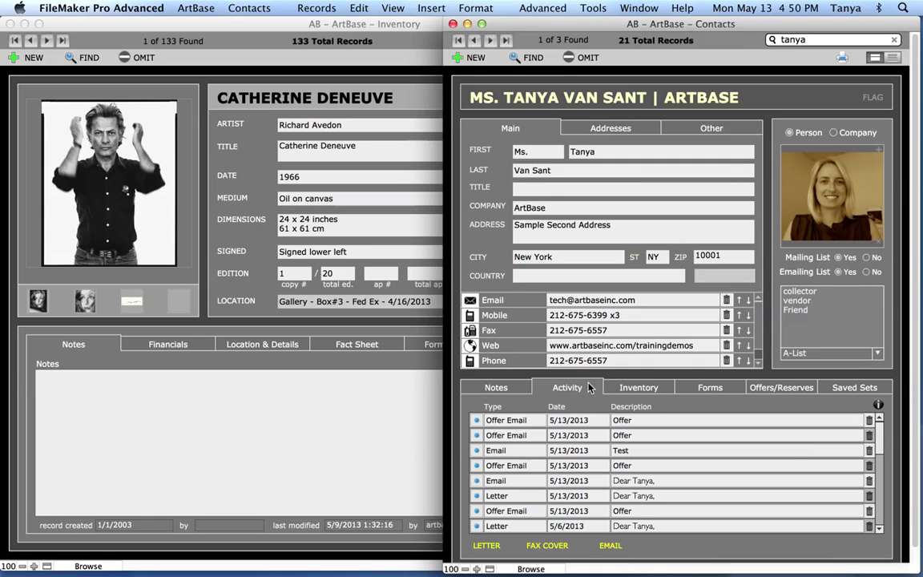
click(477, 452)
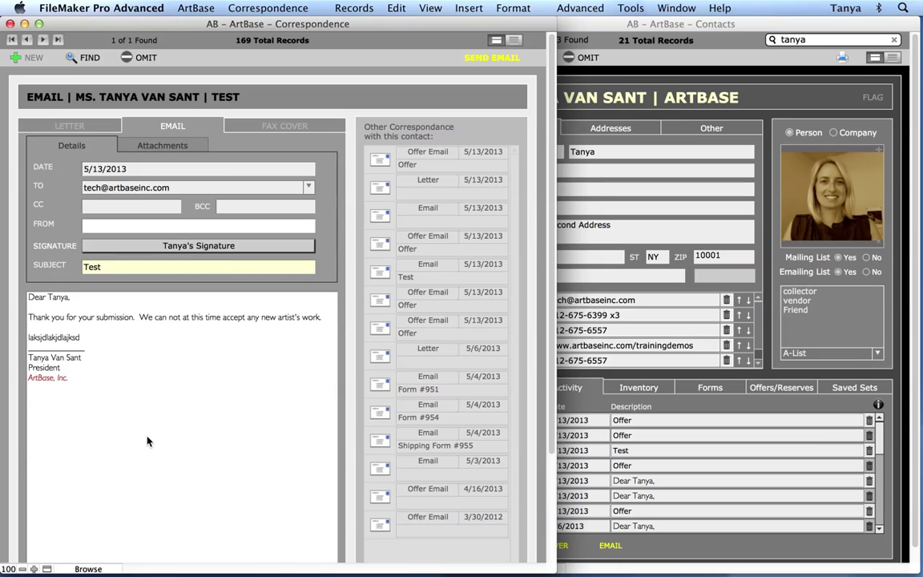
click(9, 23)
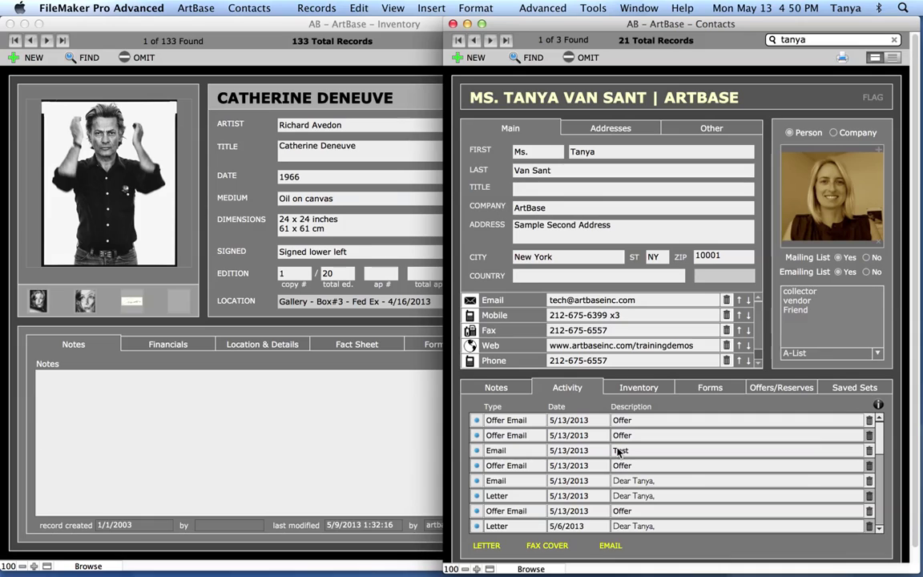
Step: Create a new email addressed to the current contact
click(257, 10)
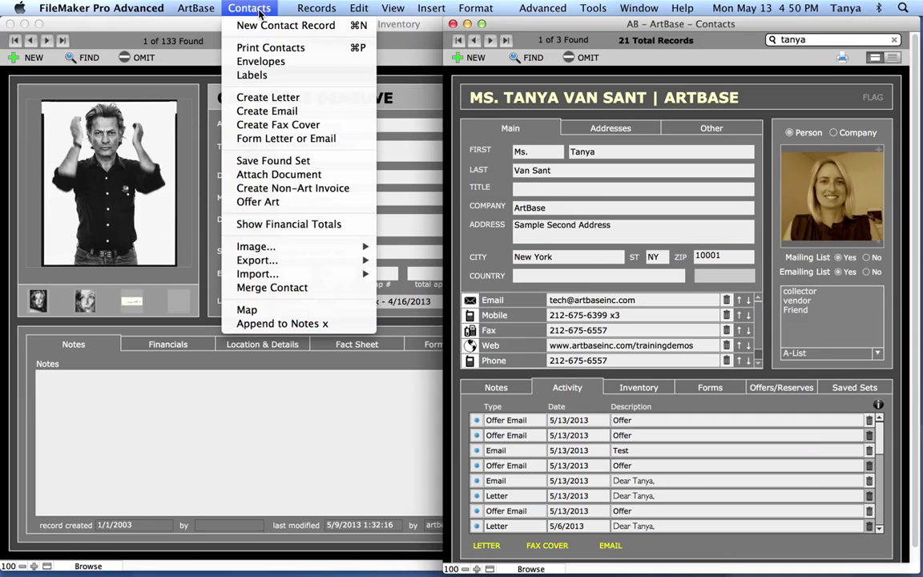
click(321, 113)
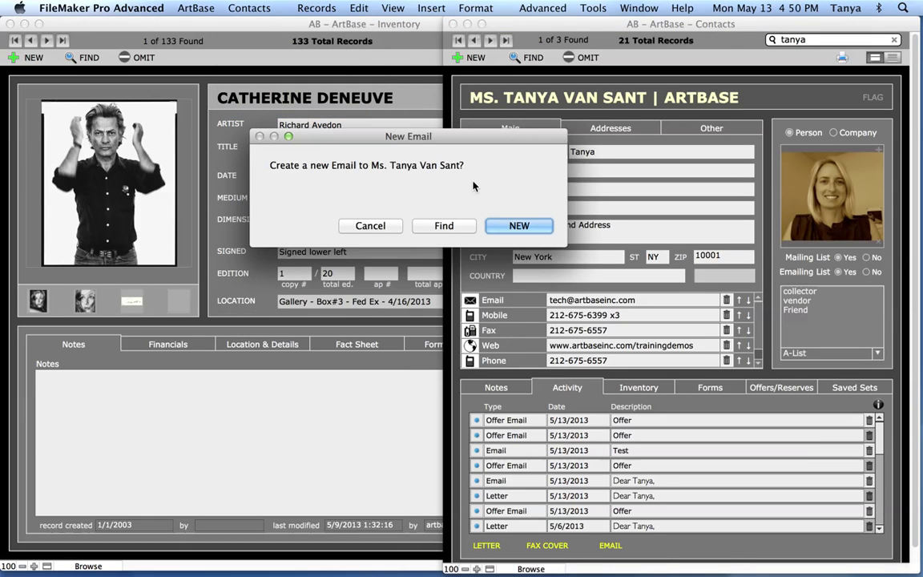
click(530, 225)
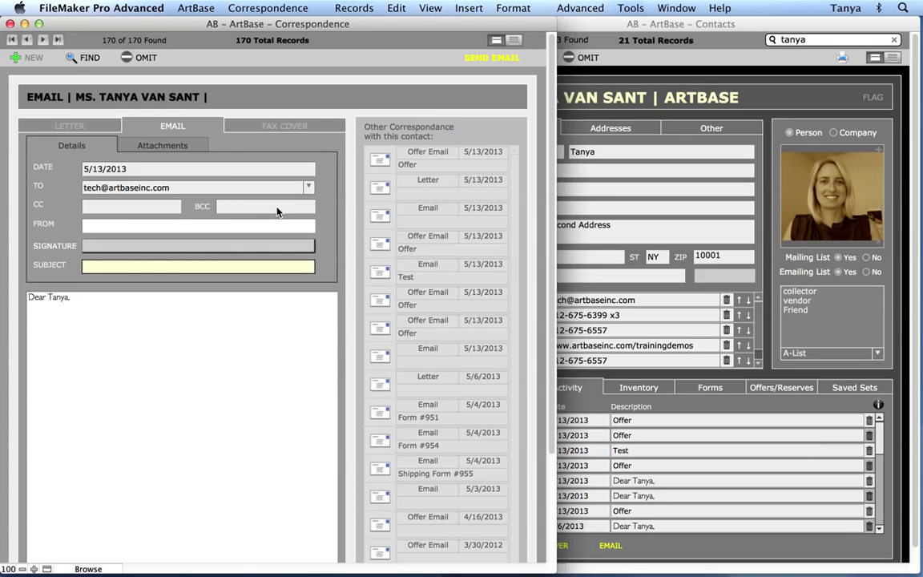
Step: Apply the sender's saved signature with the title President to the email and set the subject to "Test"
click(152, 228)
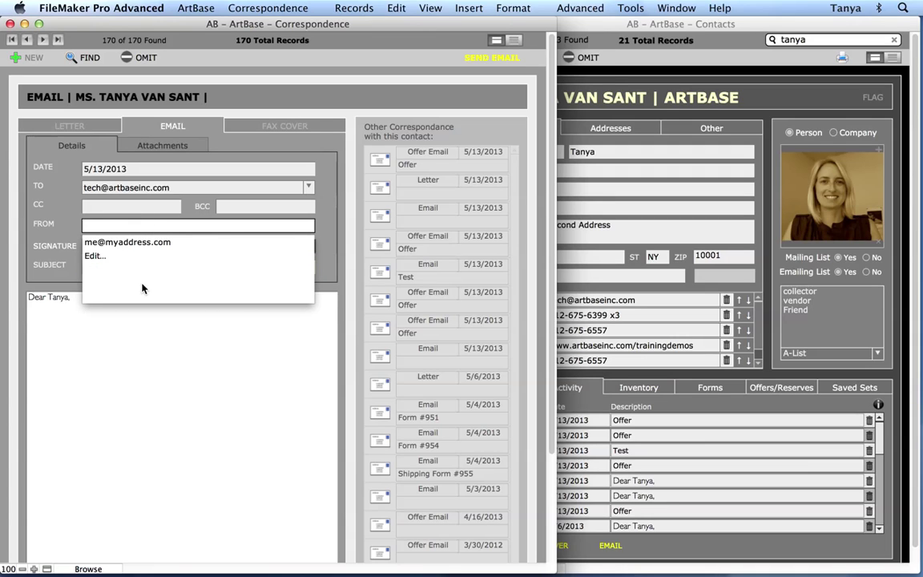
key(Tab)
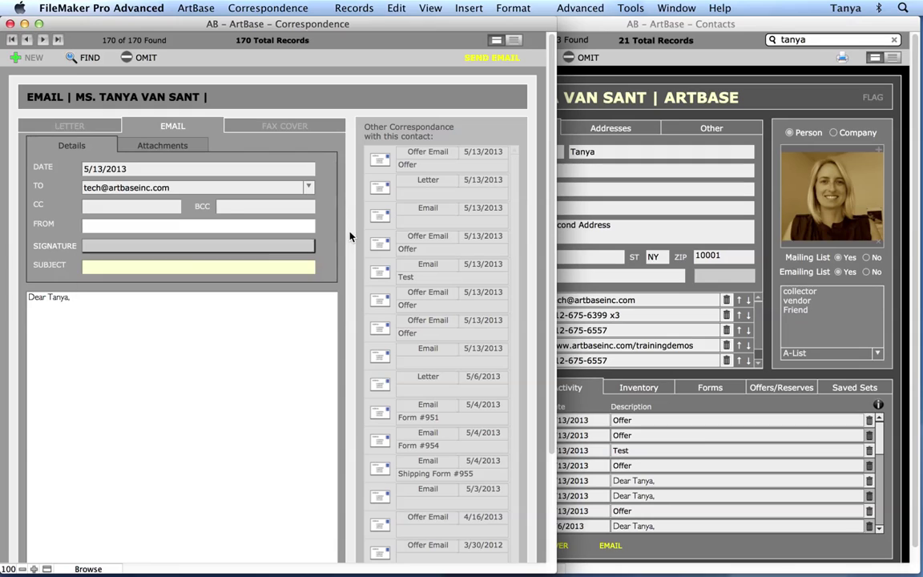
click(168, 249)
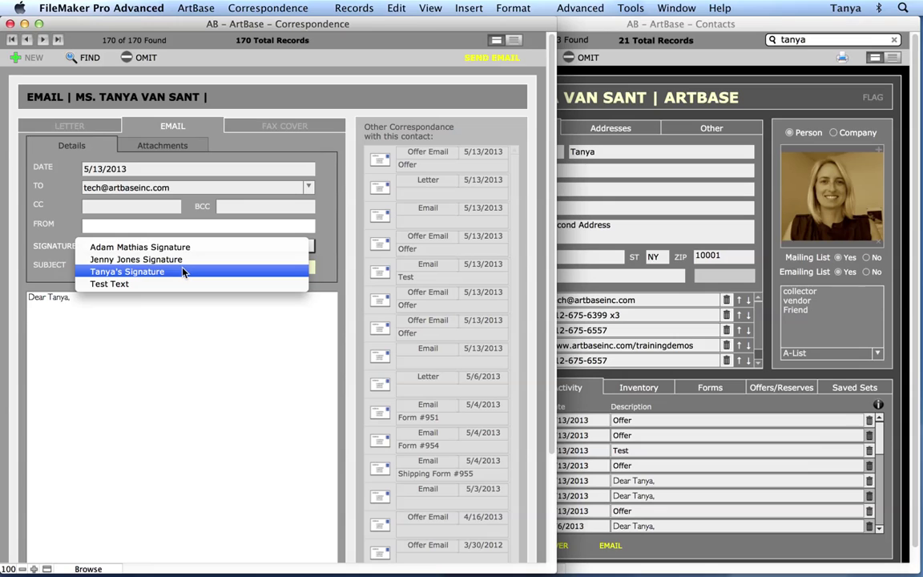
click(182, 273)
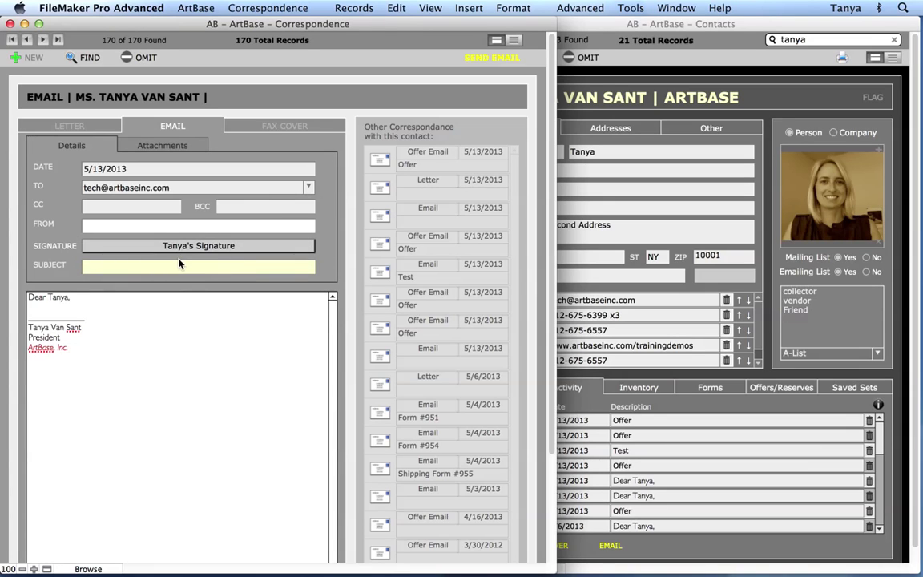
click(173, 267)
text(Test)
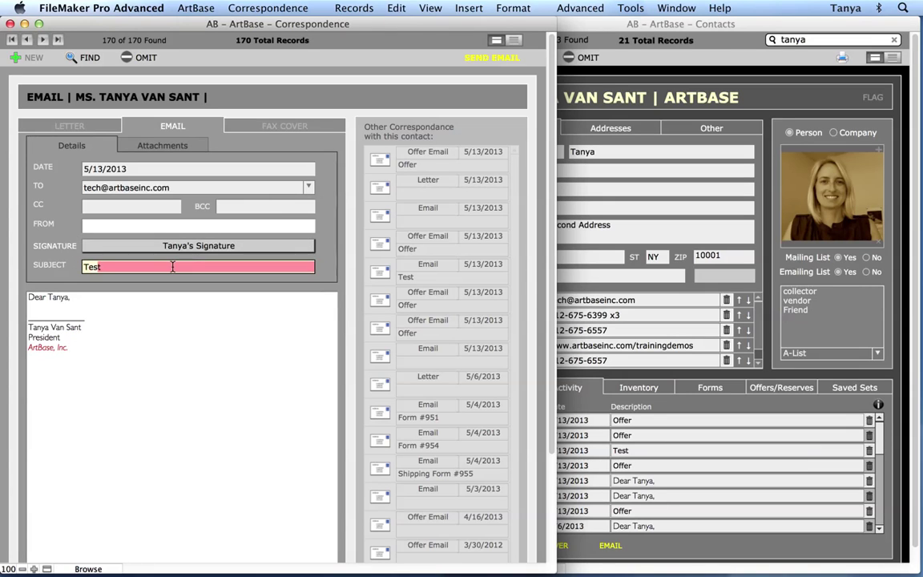
click(355, 297)
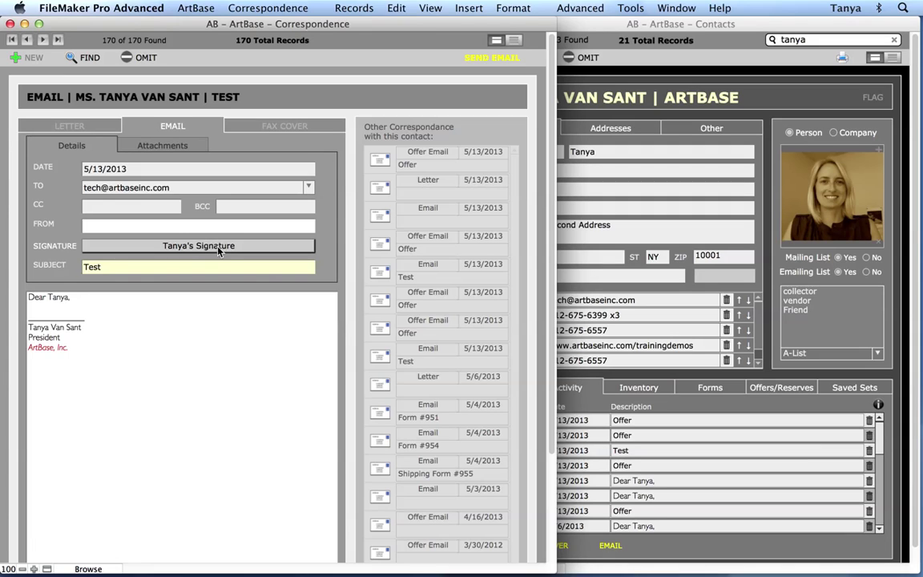
Step: Add a new saved text entry described as "Test Text 123" and assign the sender as its owner
click(287, 9)
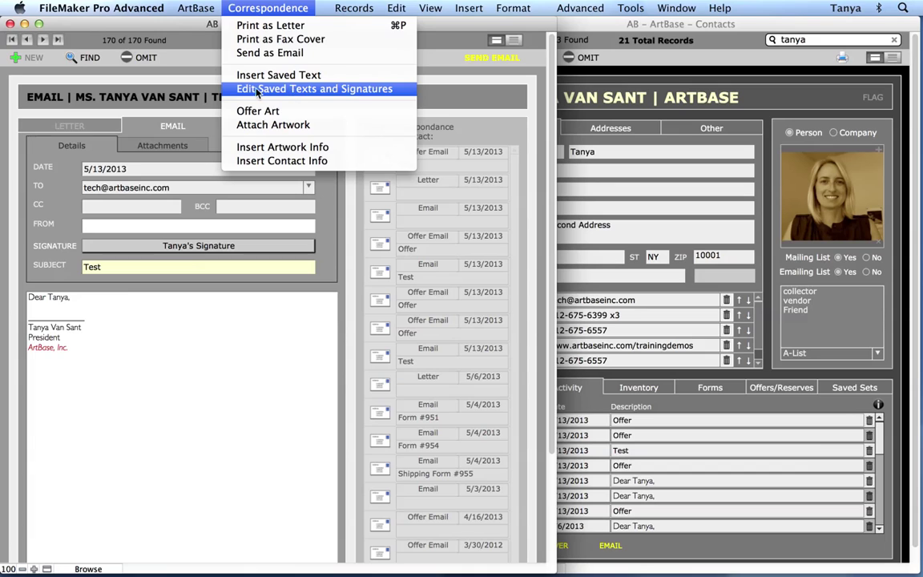
click(403, 93)
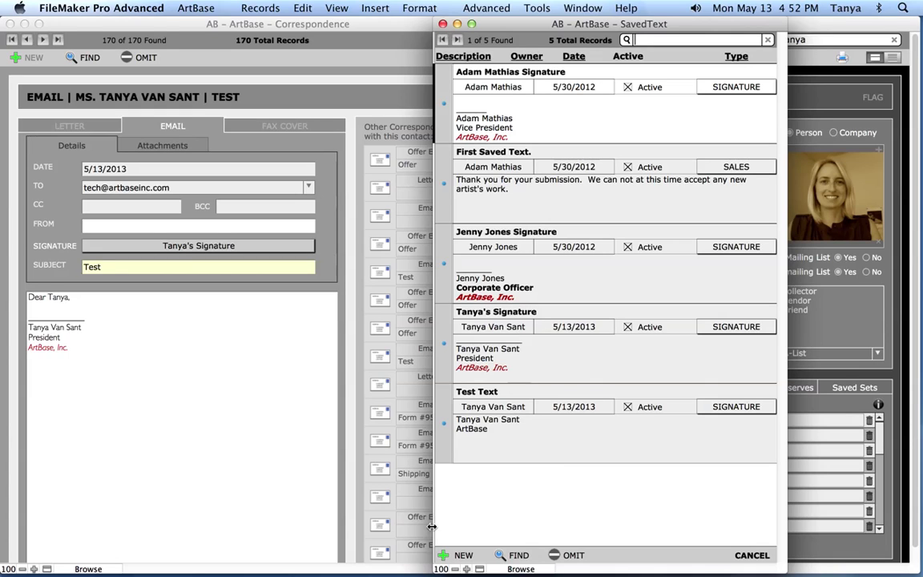
click(461, 557)
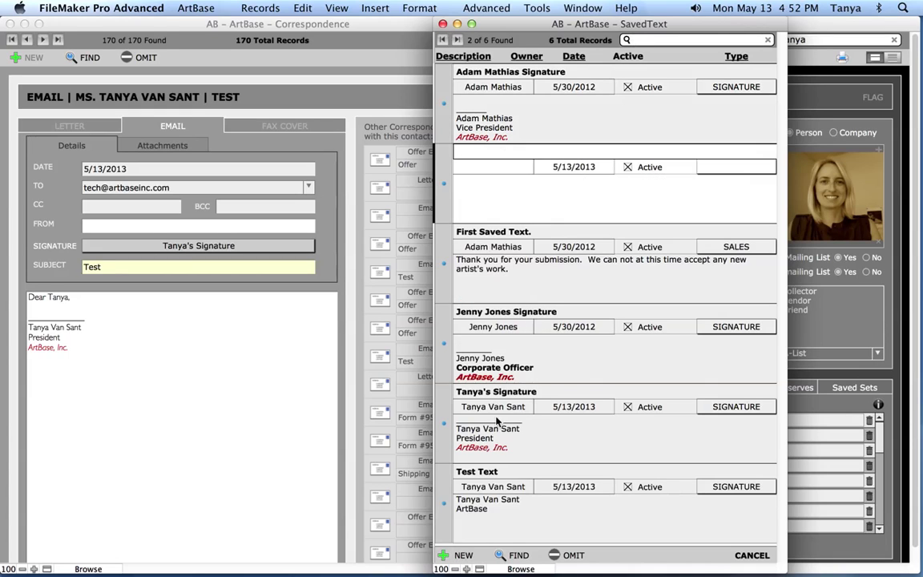
text(Test Text 123)
click(527, 200)
click(503, 171)
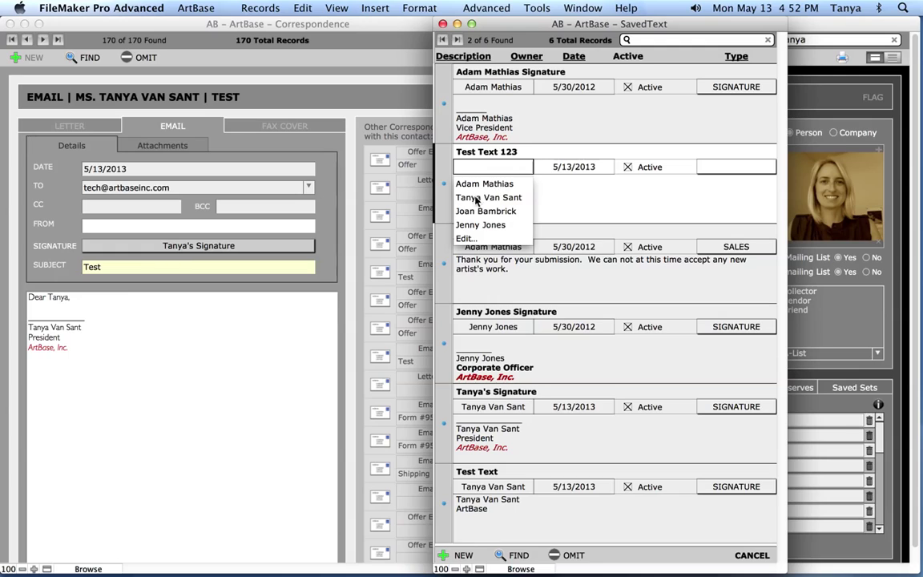
click(510, 197)
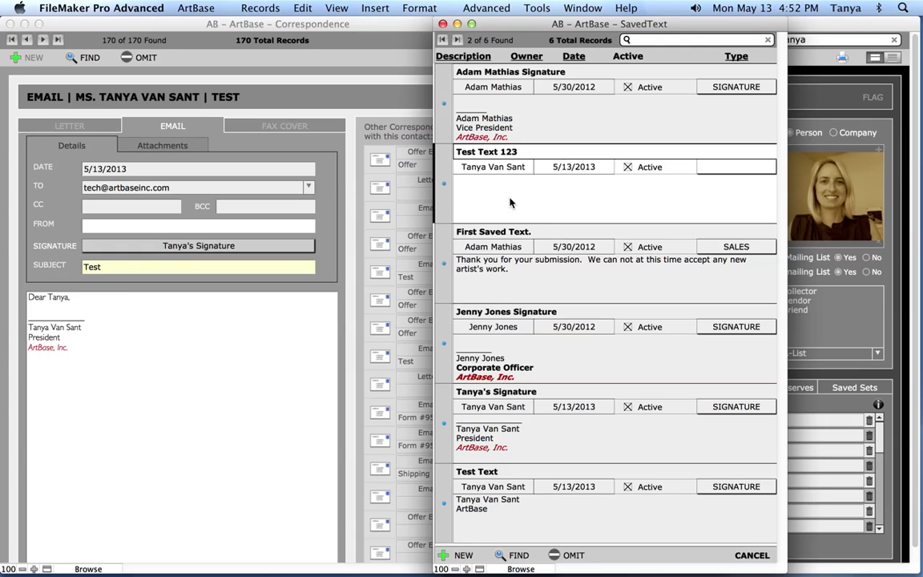
Step: Set the Test Text 123 entry's type to Signature and enter "Test Test" as its text
click(733, 170)
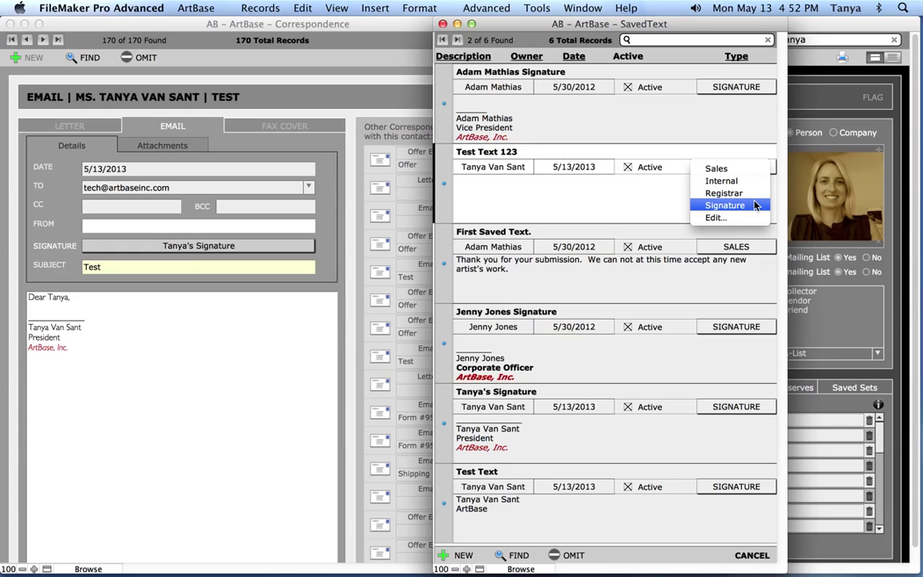
click(755, 206)
click(601, 202)
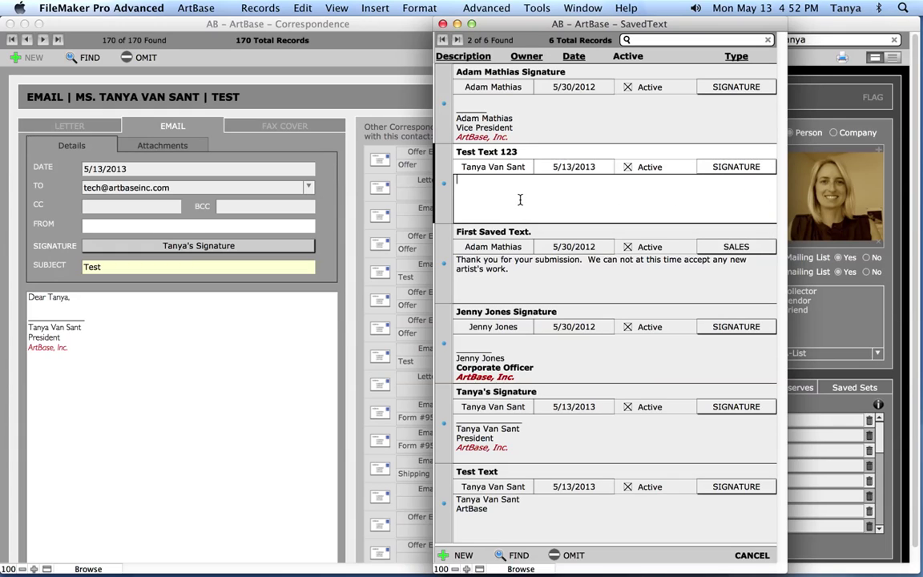
text(Test Tes)
text(xt)
Step: Check the email's signature choices for the new Test Text 123 entry, leaving the chosen signature in place
click(350, 284)
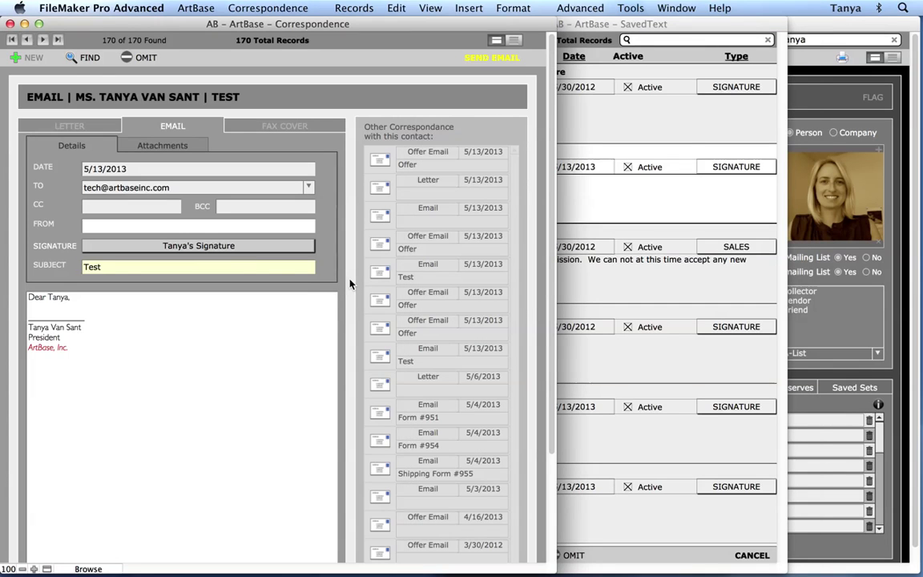
click(241, 247)
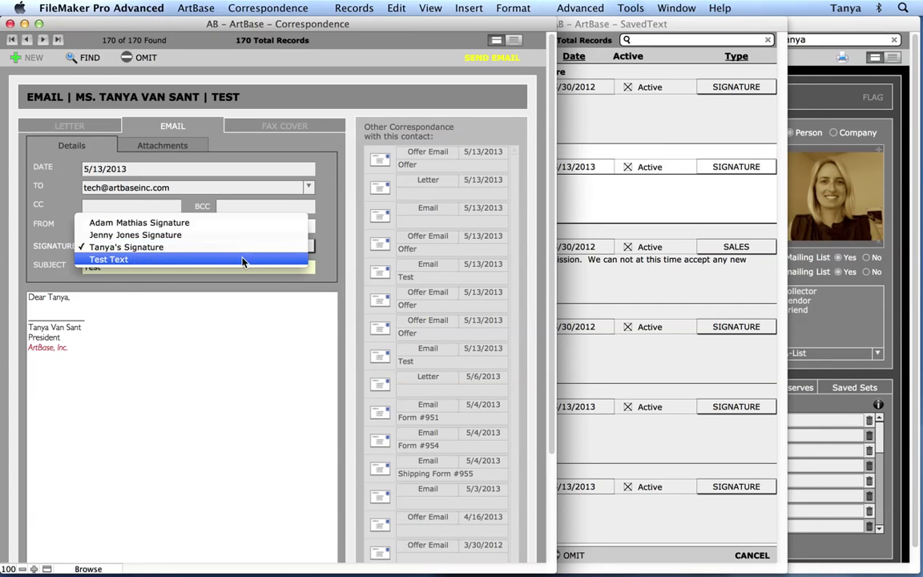
click(321, 241)
click(614, 211)
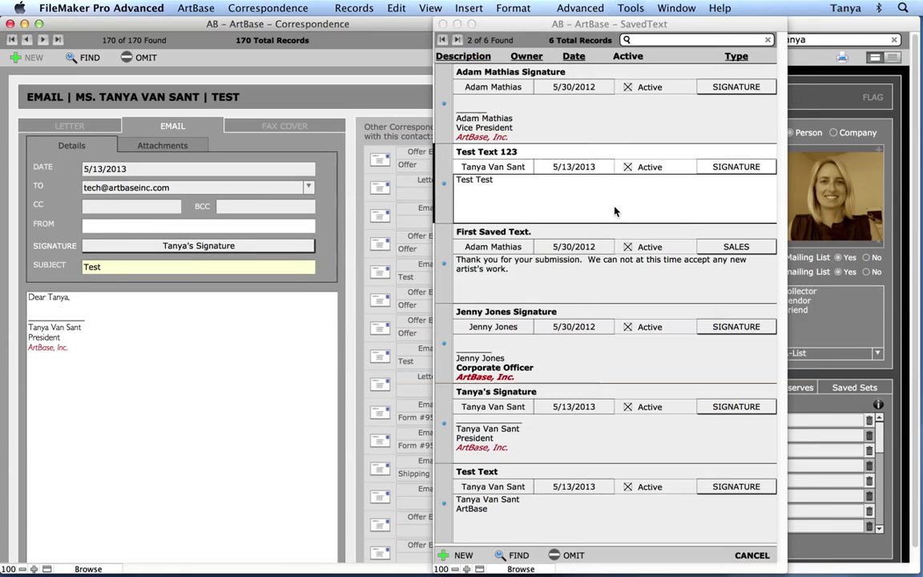
click(624, 282)
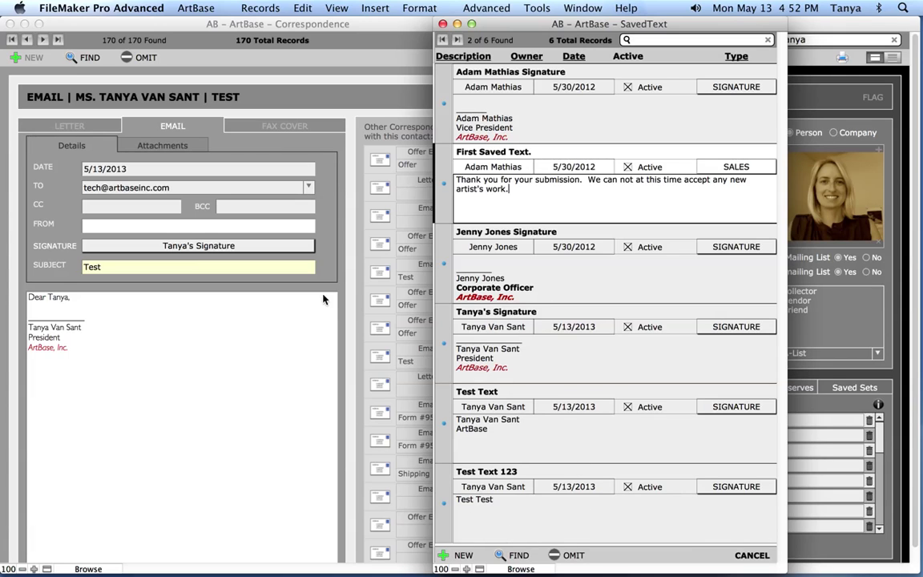
click(350, 264)
click(175, 247)
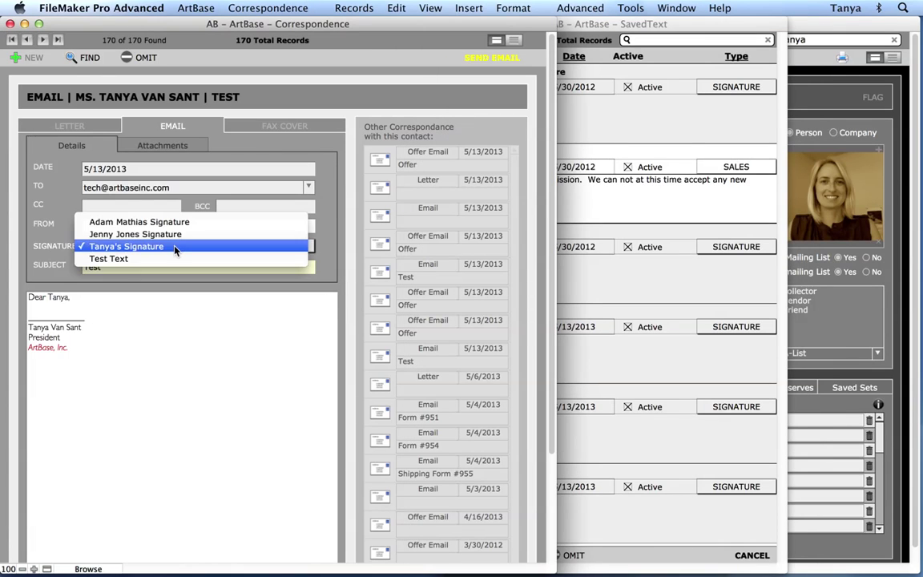
click(345, 282)
Step: Add two line breaks after the email's greeting and insert the entry named "First Saved Text." there without replacing the current text
click(76, 298)
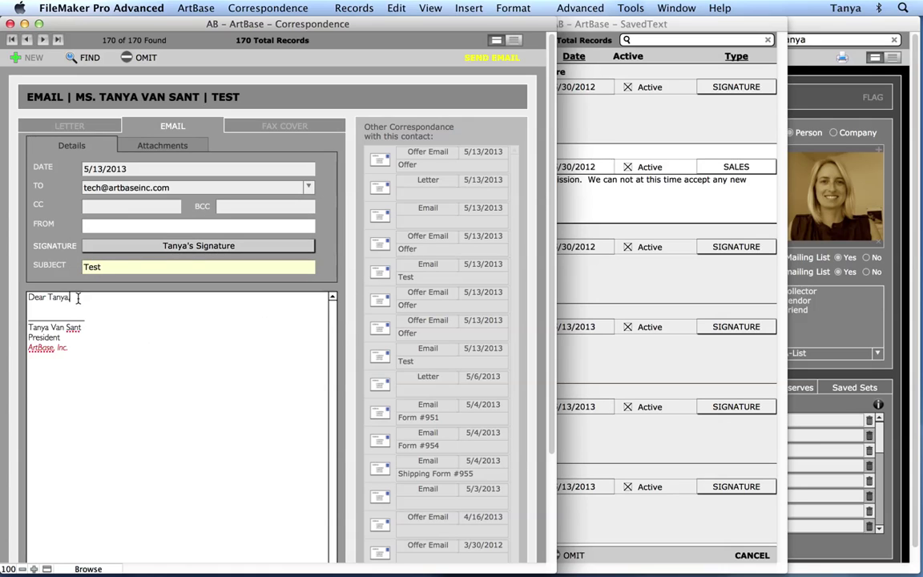
key(Return)
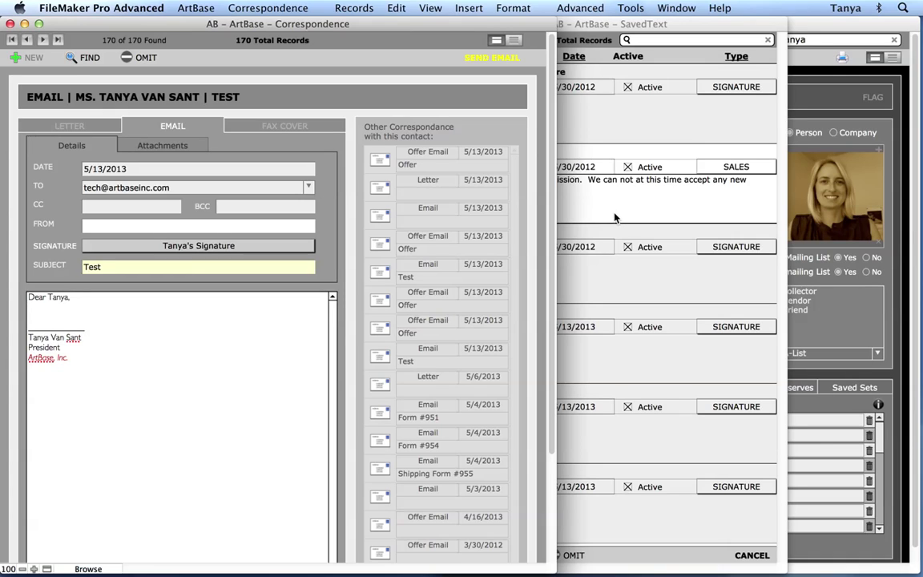
key(Return)
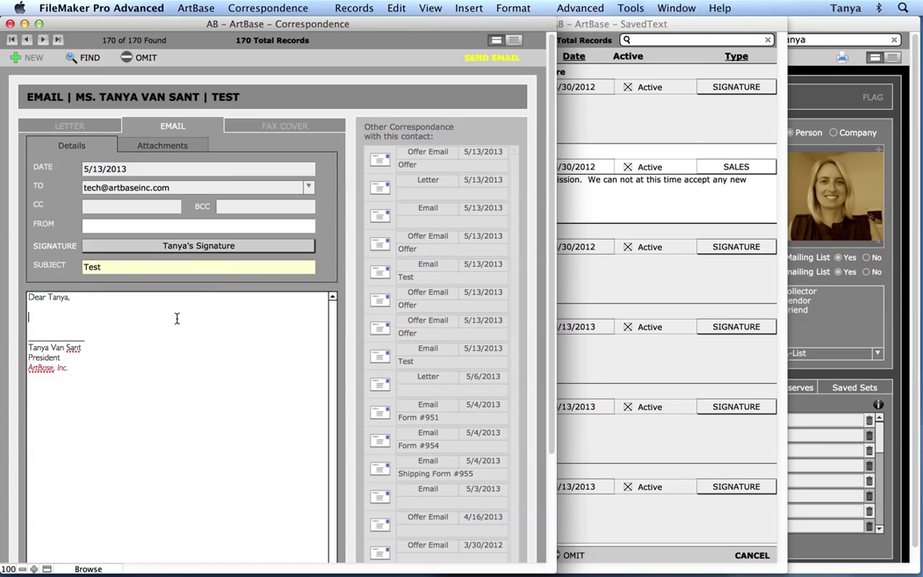
click(240, 11)
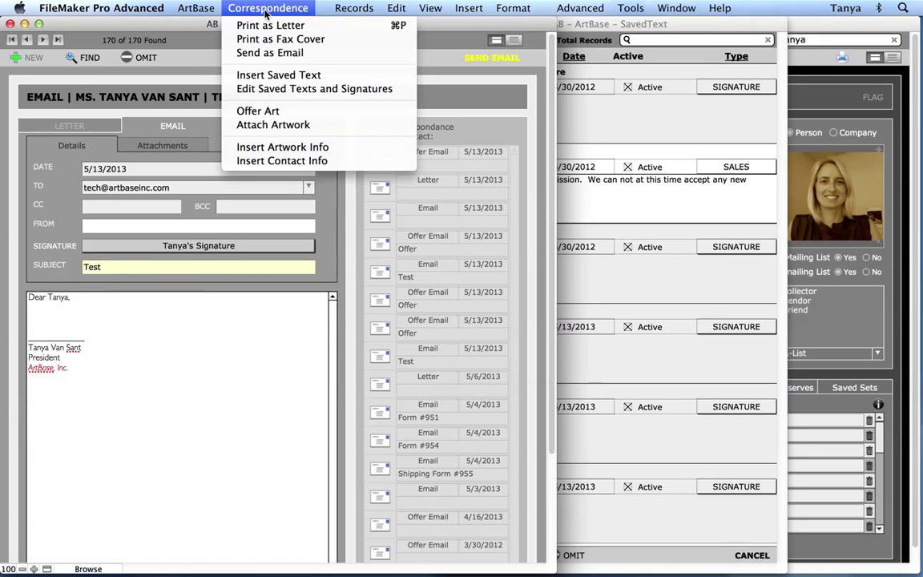
click(278, 75)
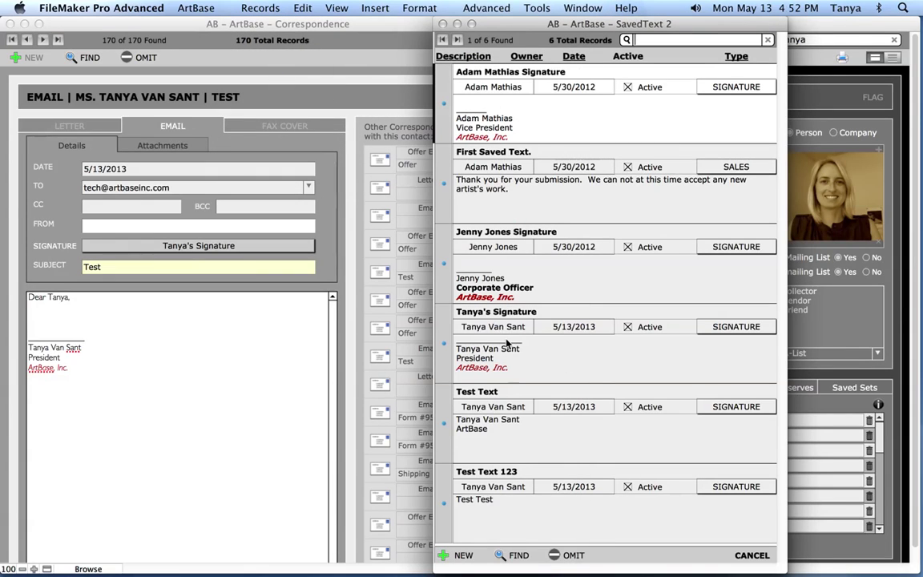
click(445, 191)
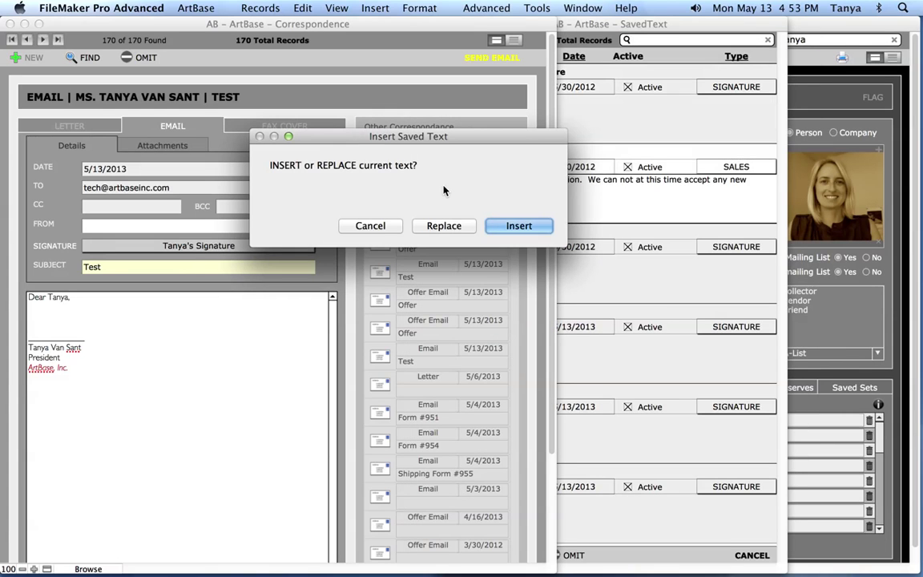
click(518, 226)
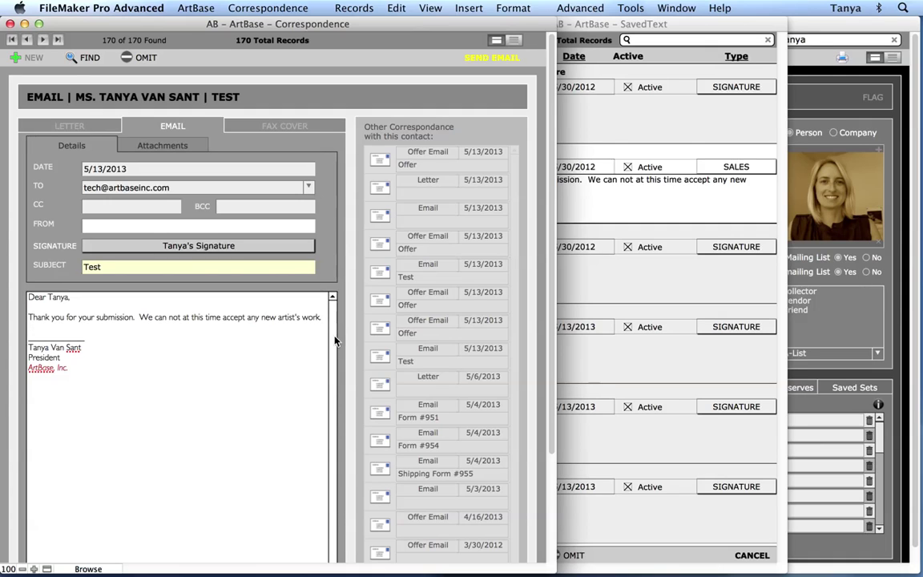
Step: Add a paragraph reading "skdjfksjdhfkjsdhjsdf" below the inserted saved text in the email body
click(321, 318)
key(Return)
text(skdjfksjdhfkjsdhjsdf)
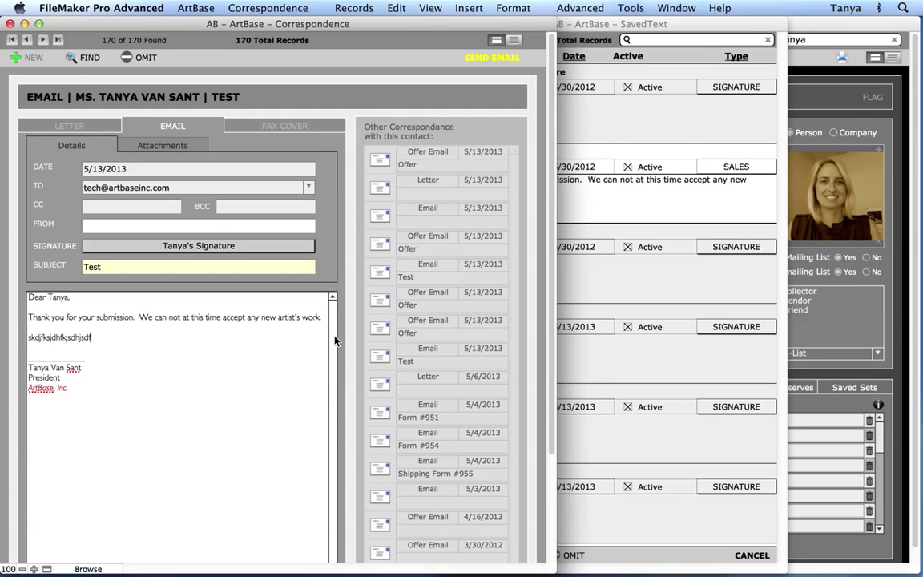
Step: Send the finished email to Outlook as an outgoing message, review its contents, and switch back to FileMaker Pro
click(506, 63)
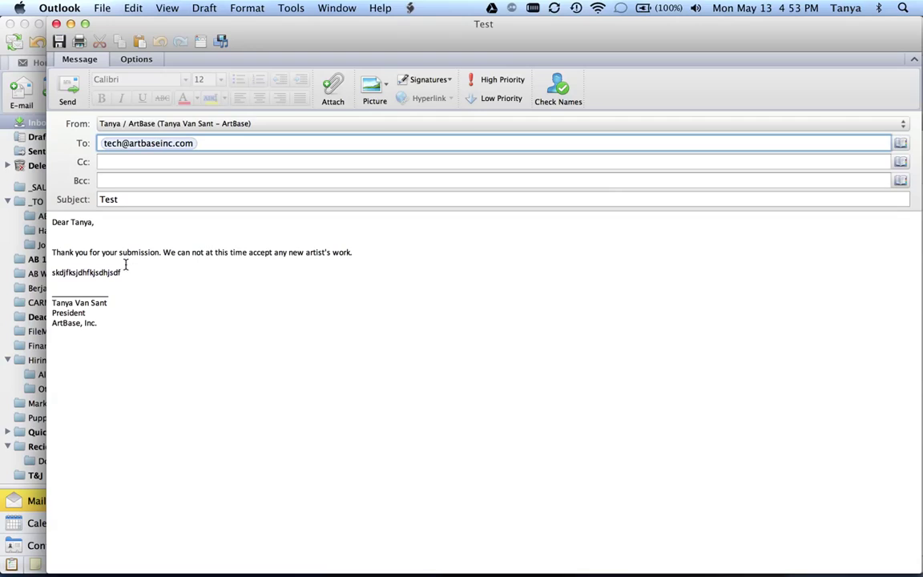
click(136, 363)
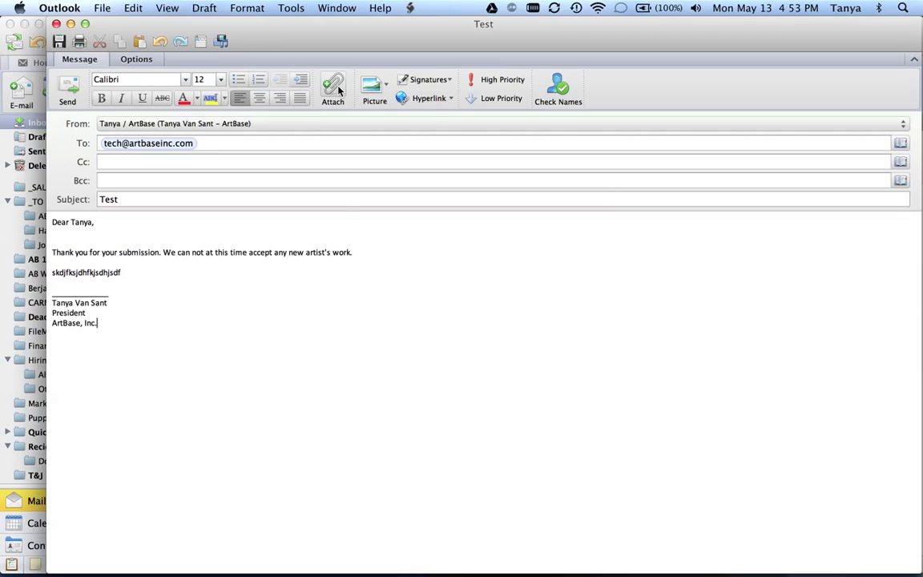
key(super+Tab)
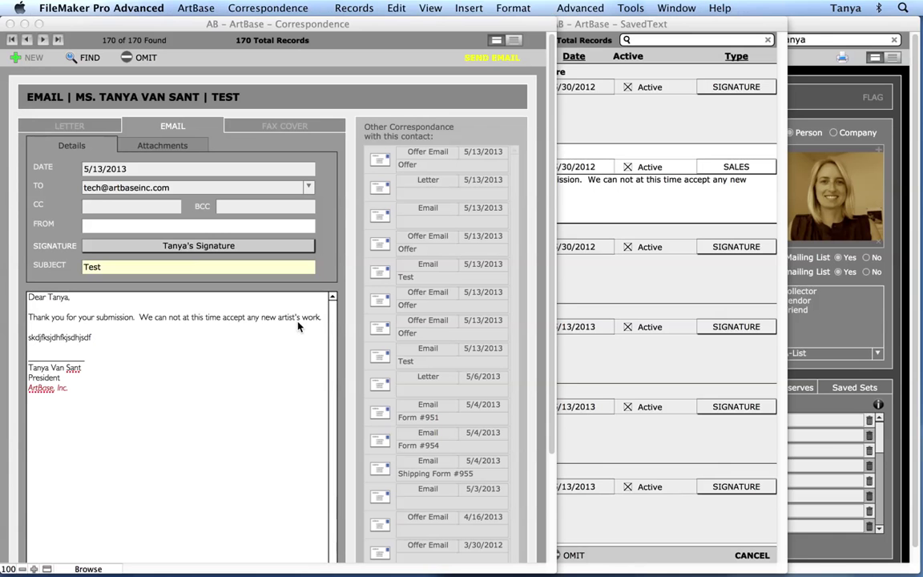
Step: Review the contact's other correspondence from 5/13/2013: the untitled email, the two offer emails, and the letter
click(535, 106)
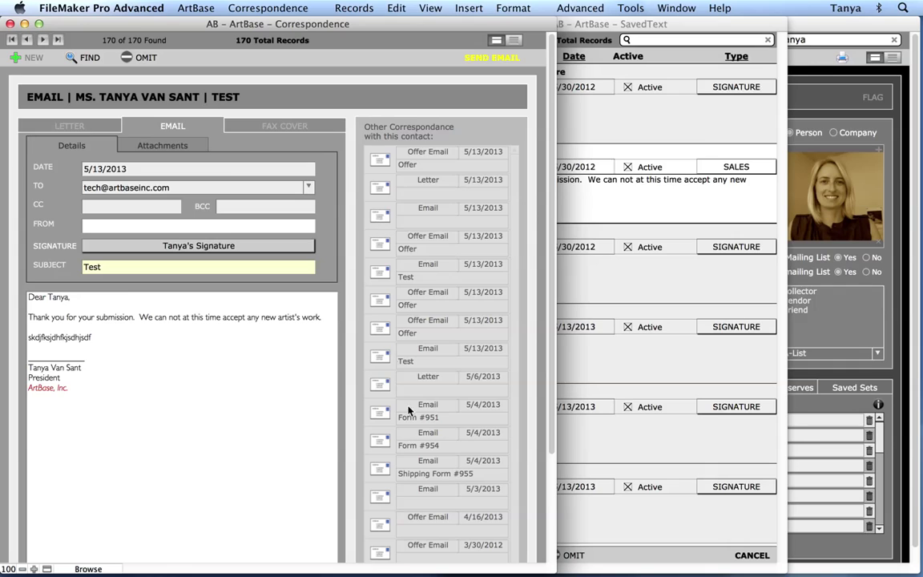
click(381, 221)
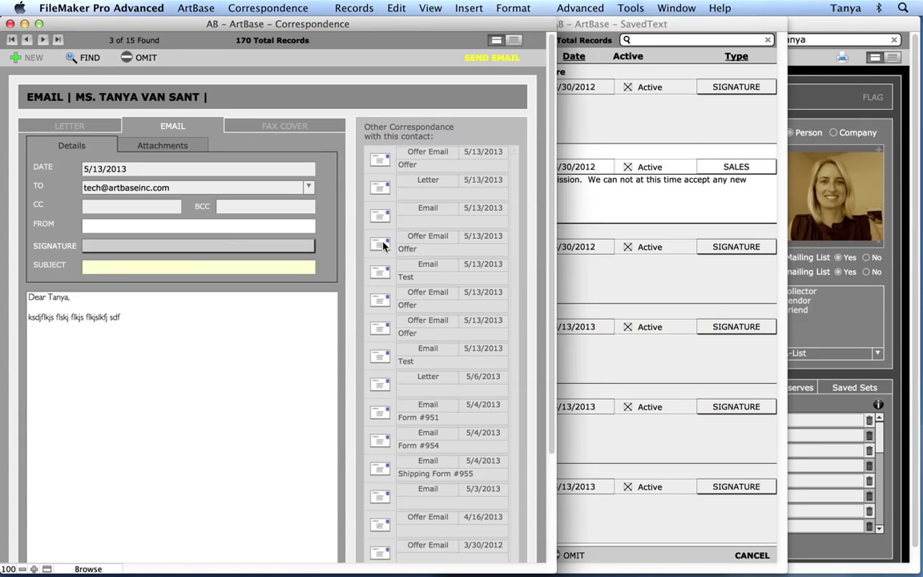
click(382, 245)
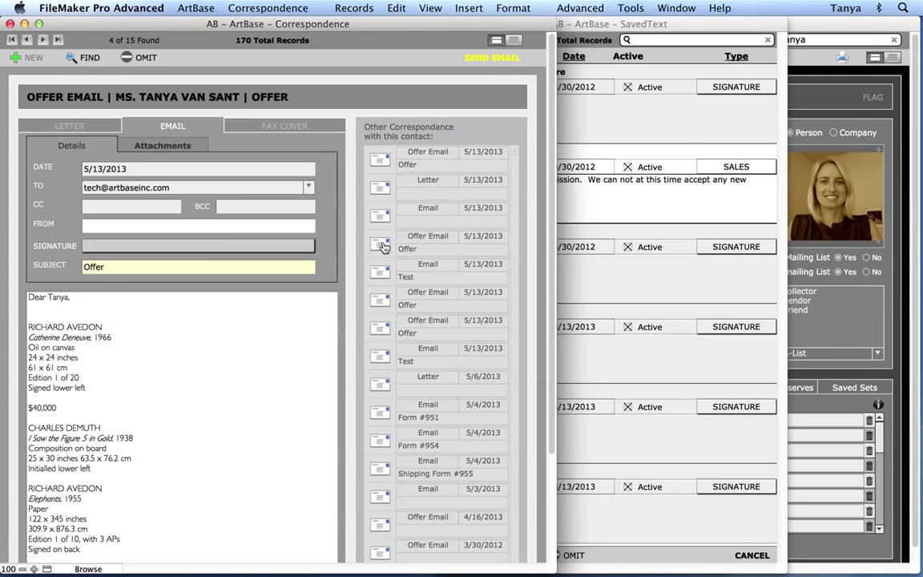
click(383, 190)
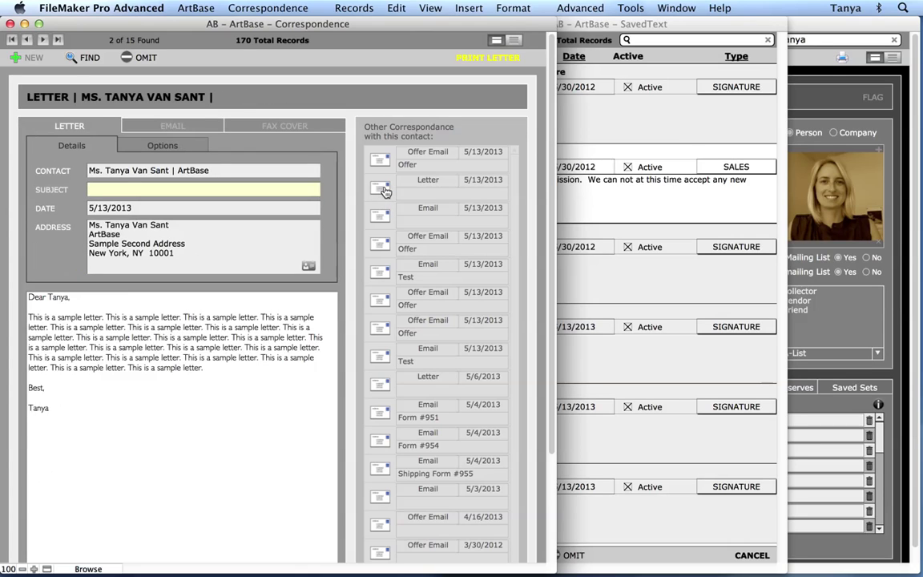
click(382, 164)
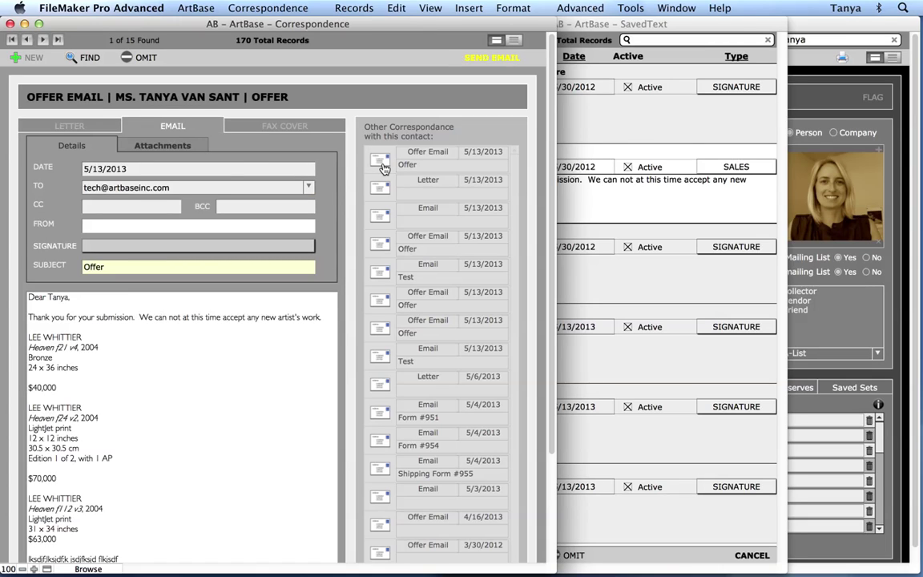
Step: Open the contact's earlier email with the subject Test, change it into an offer email, and proceed to the artwork selection
click(382, 273)
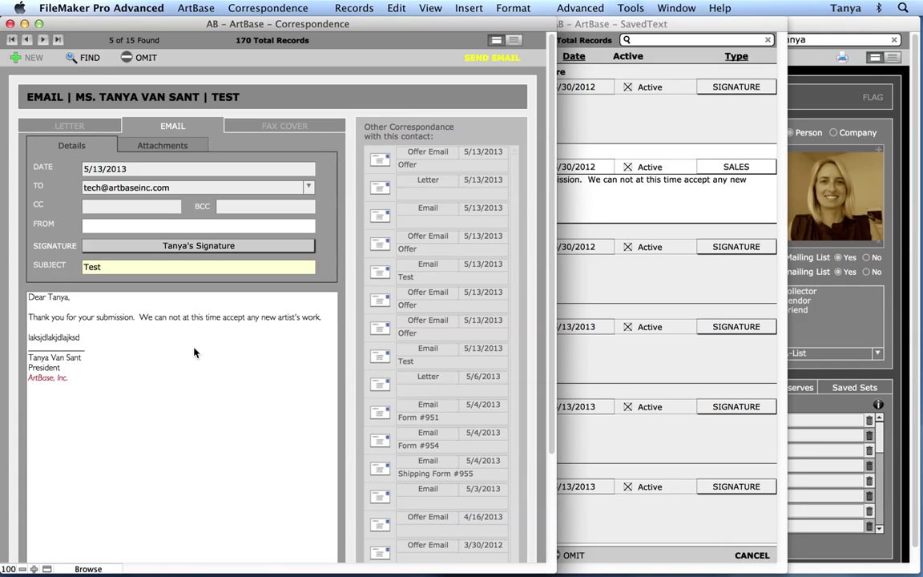
click(269, 8)
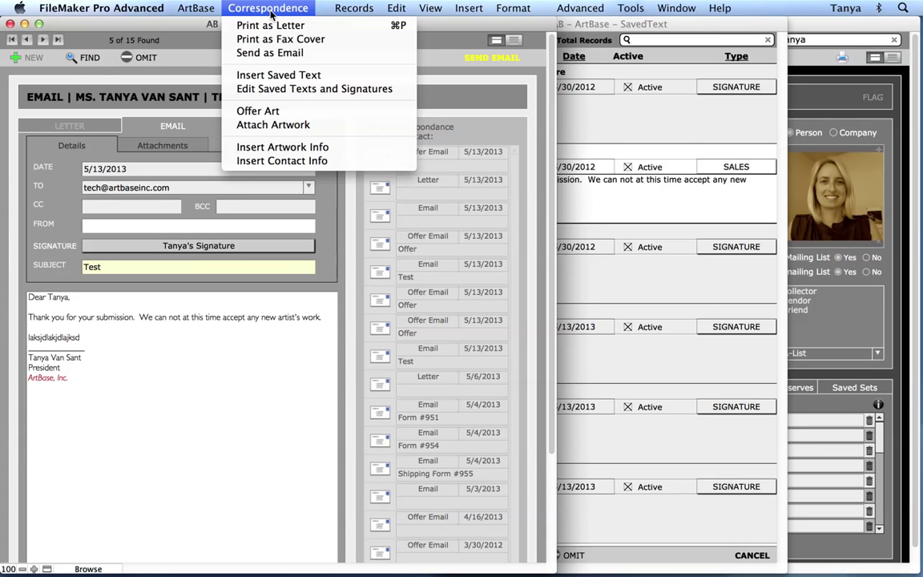
click(345, 119)
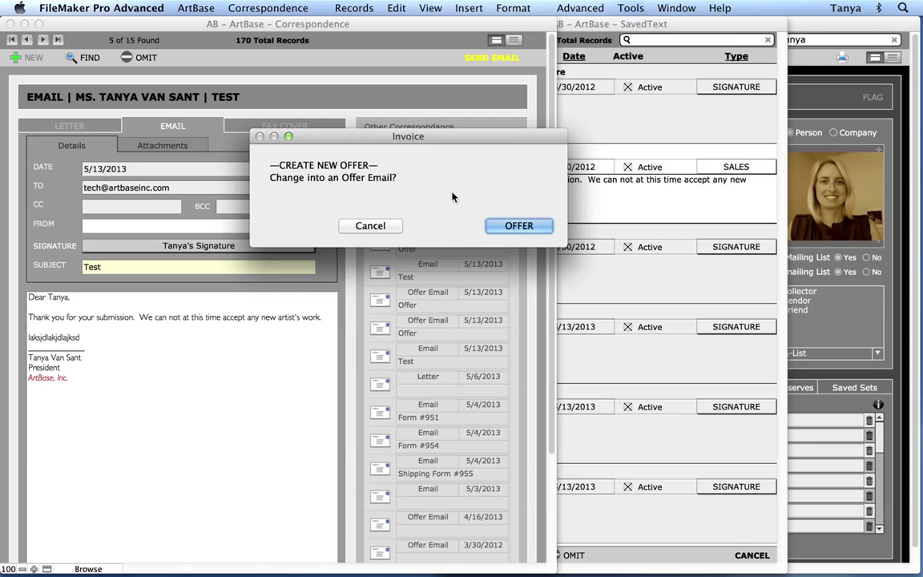
click(535, 227)
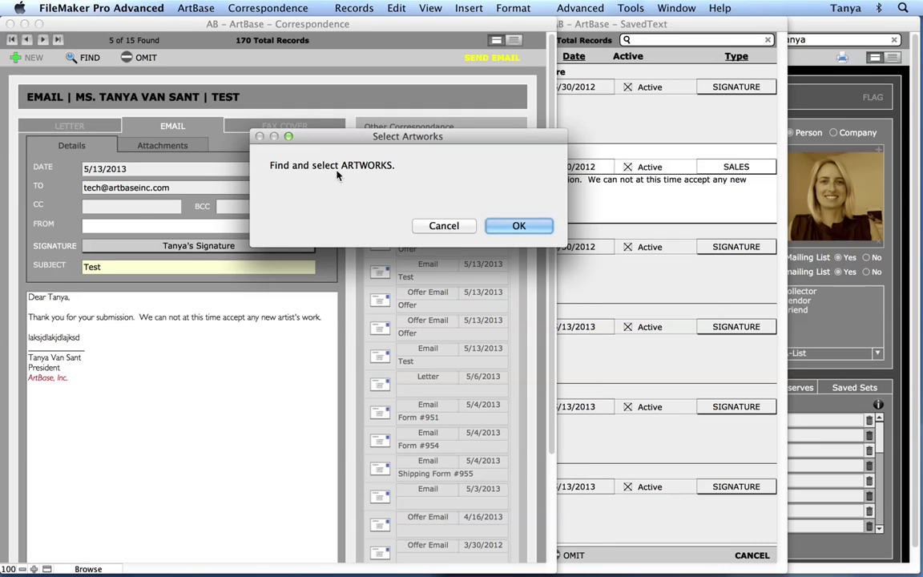
click(521, 226)
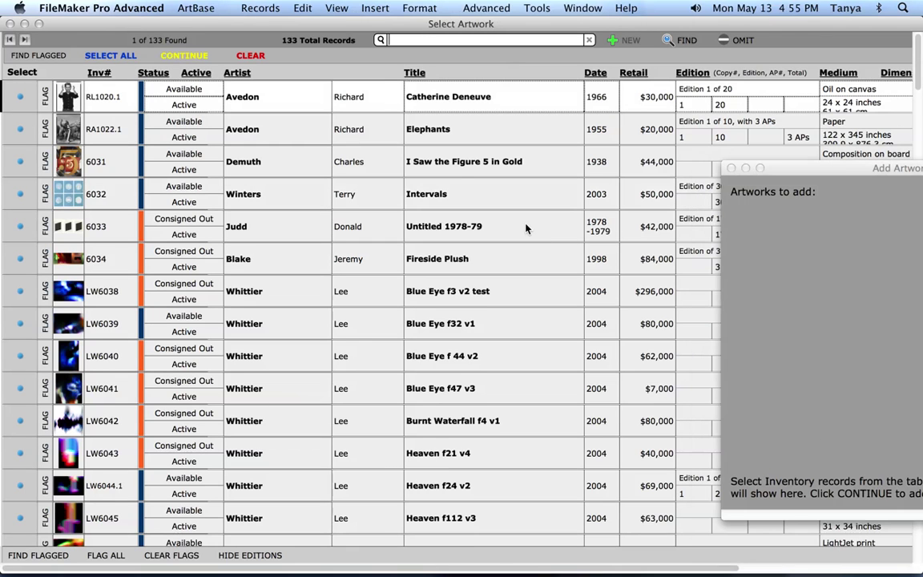
Step: Select Richard Avedon's Elephants and Charles Demuth's I Saw the Figure 5 in Gold as the artworks to offer
drag(809, 169, 629, 151)
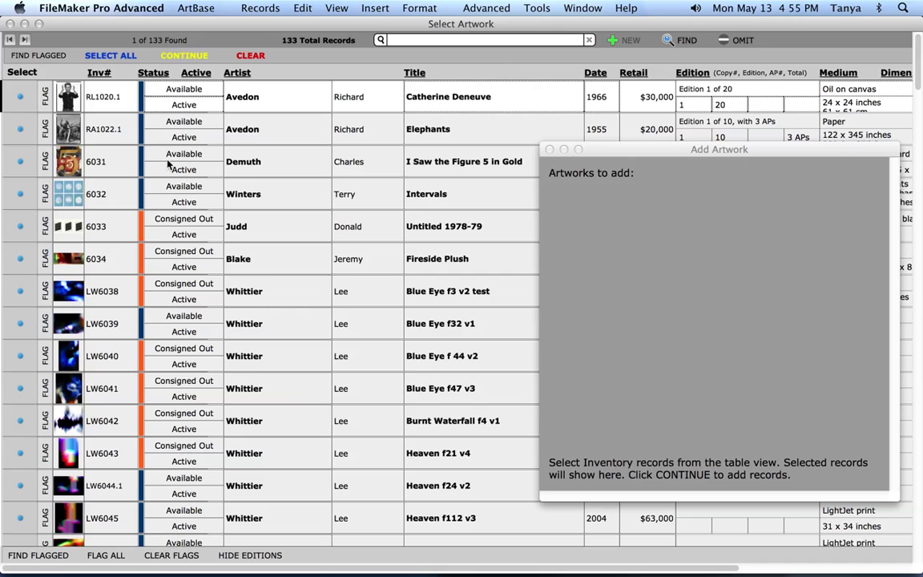
click(21, 130)
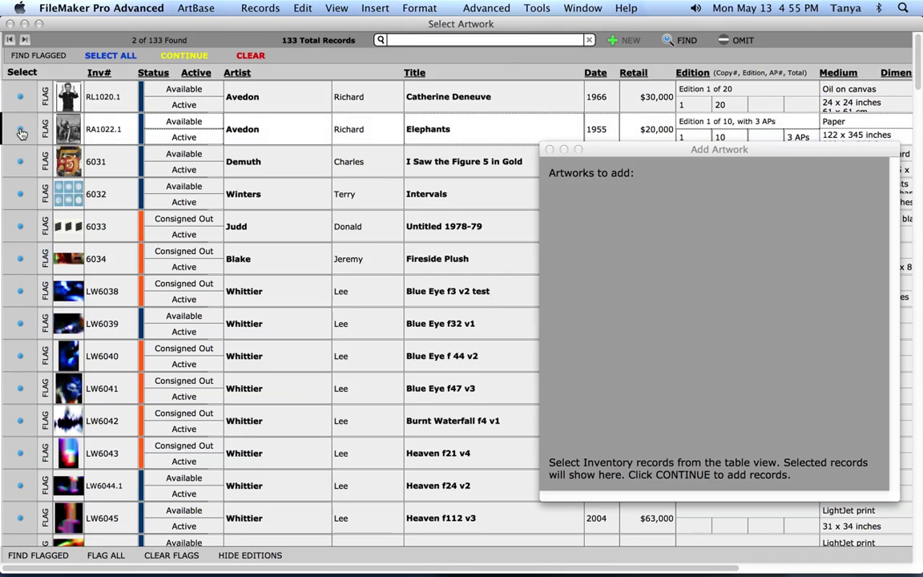
click(525, 226)
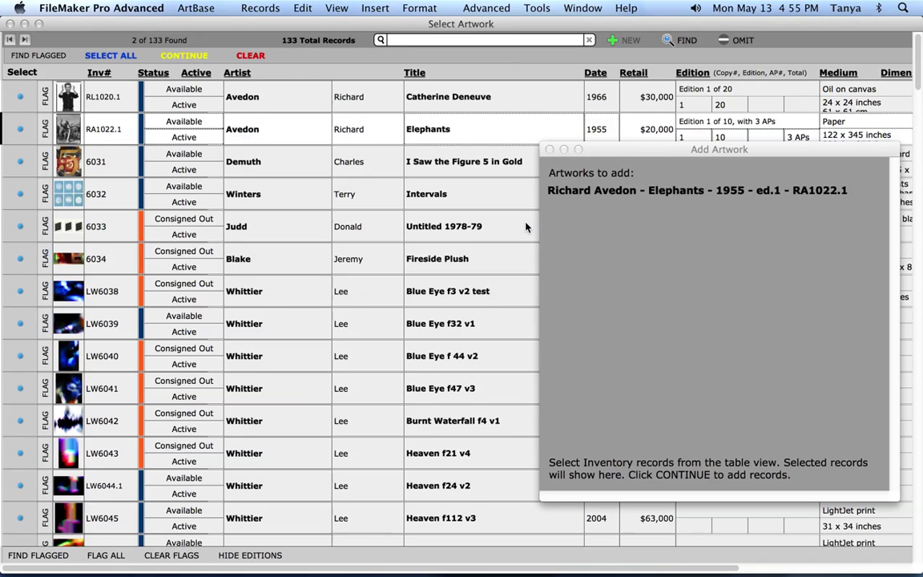
click(20, 161)
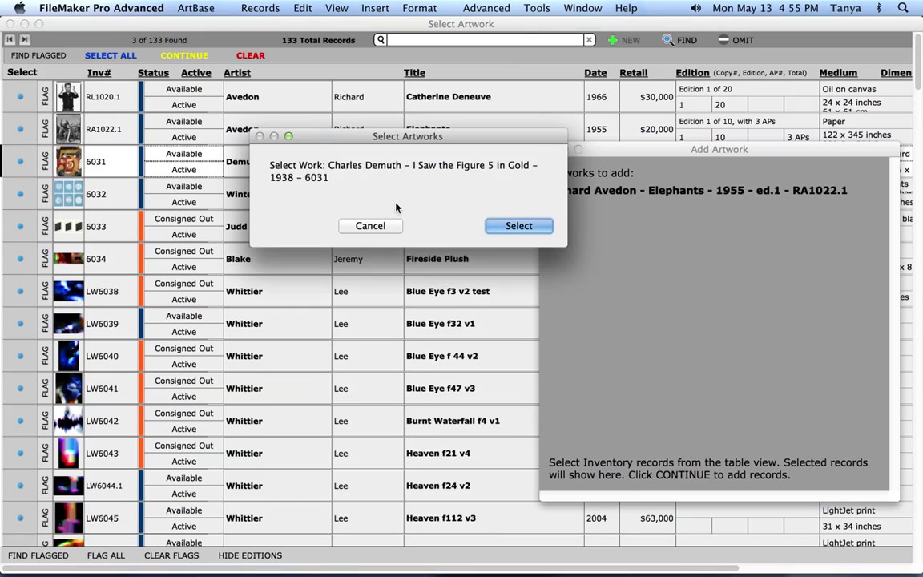
click(516, 226)
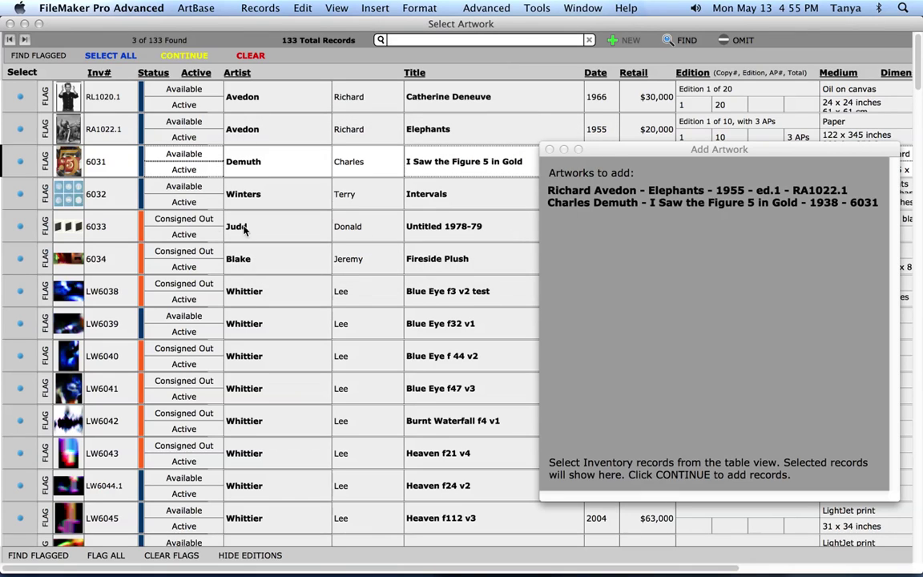
Step: Flag Elephants, I Saw the Figure 5 in Gold, and Intervals, and show only the flagged artworks
click(45, 129)
click(44, 161)
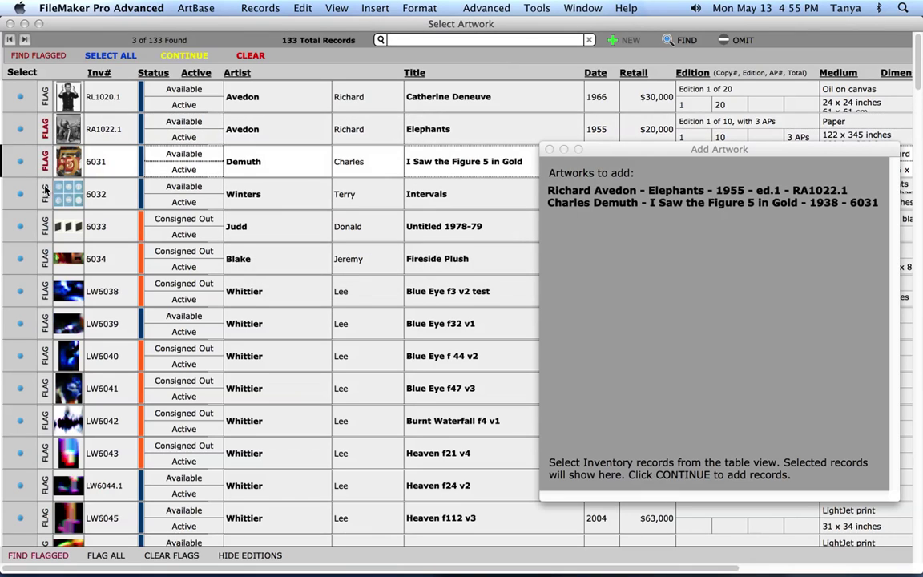
click(46, 190)
click(38, 55)
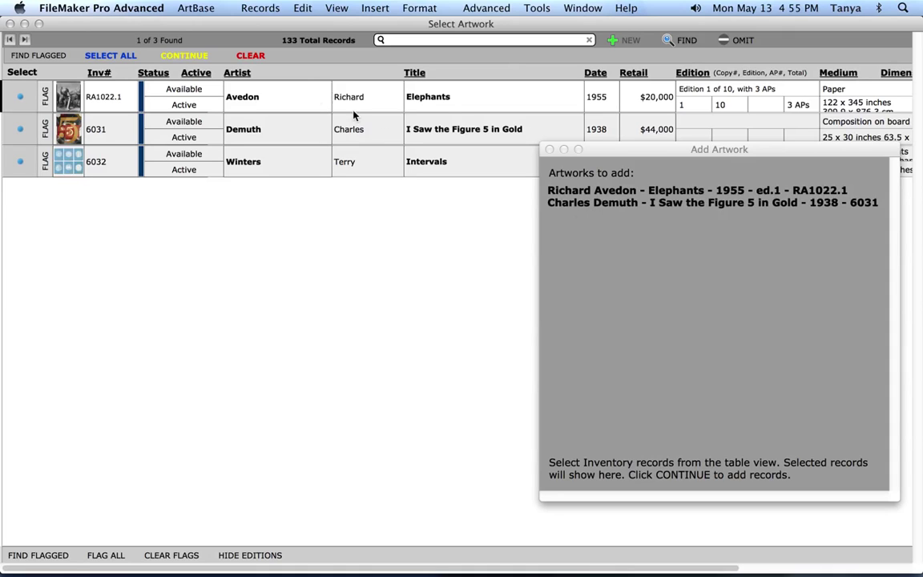
Step: Continue to the new offer with the selected artworks and set the offer price of Elephants to $30,000
click(192, 60)
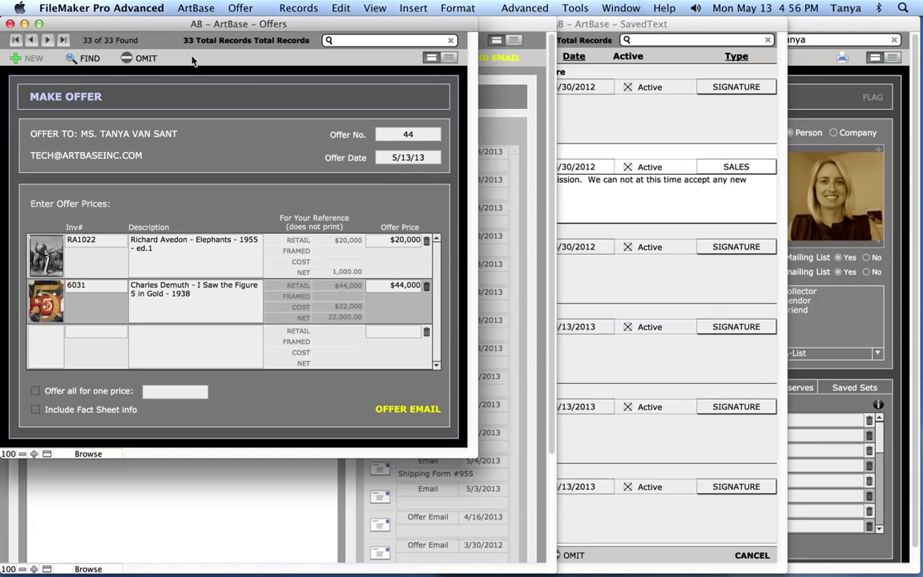
click(390, 246)
key(BackSpace)
text(3)
Step: Generate the offer email with the artwork images attached as individual JPEGs
click(412, 411)
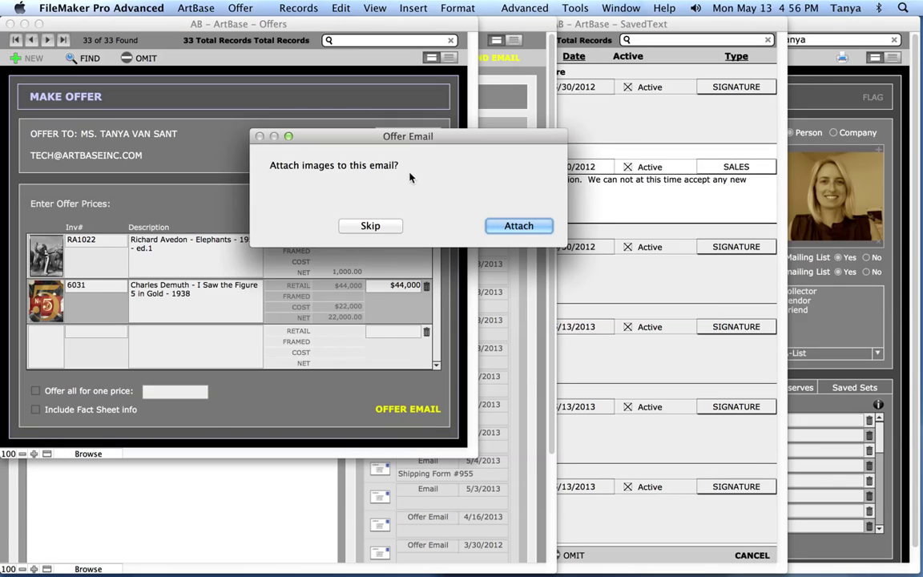
click(520, 227)
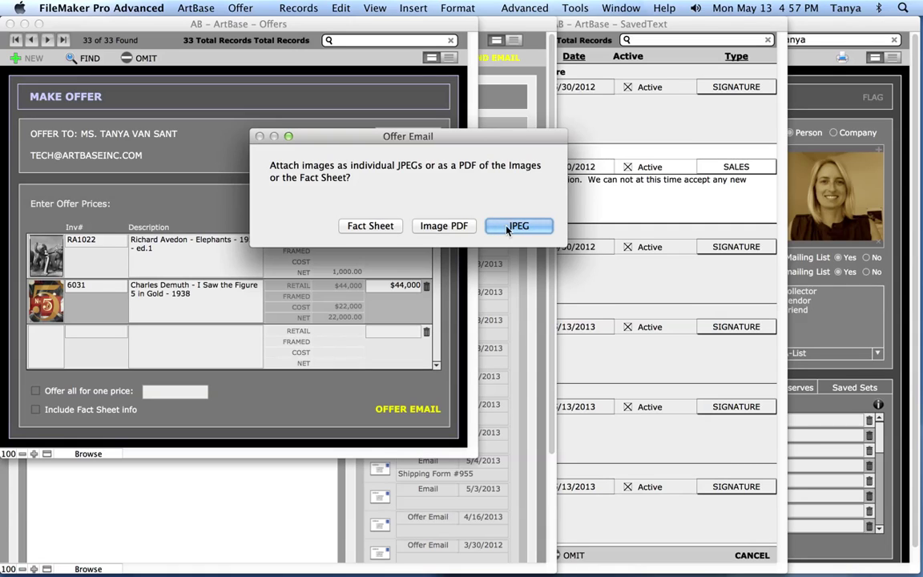
click(538, 227)
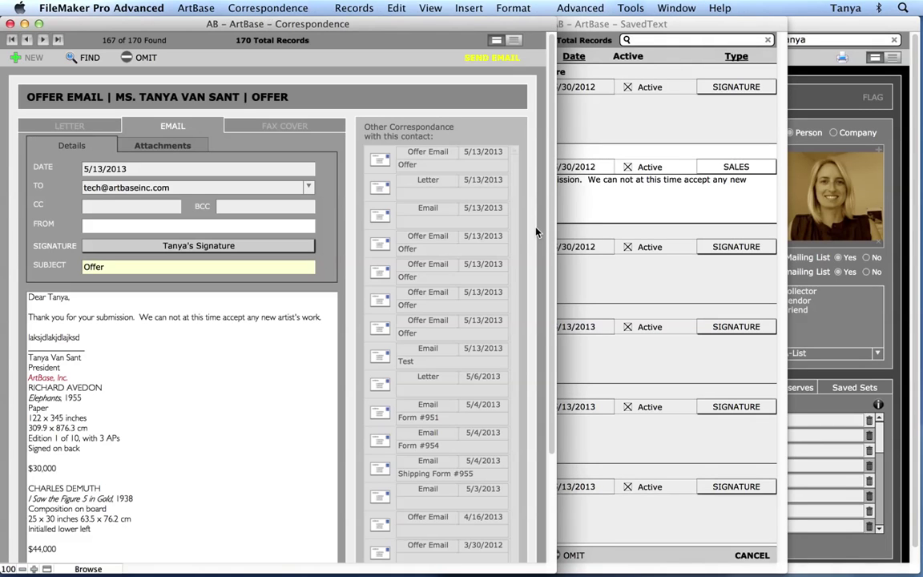
Step: Delete the saved text, filler paragraph, and signature between the greeting and the first artwork's details
click(76, 377)
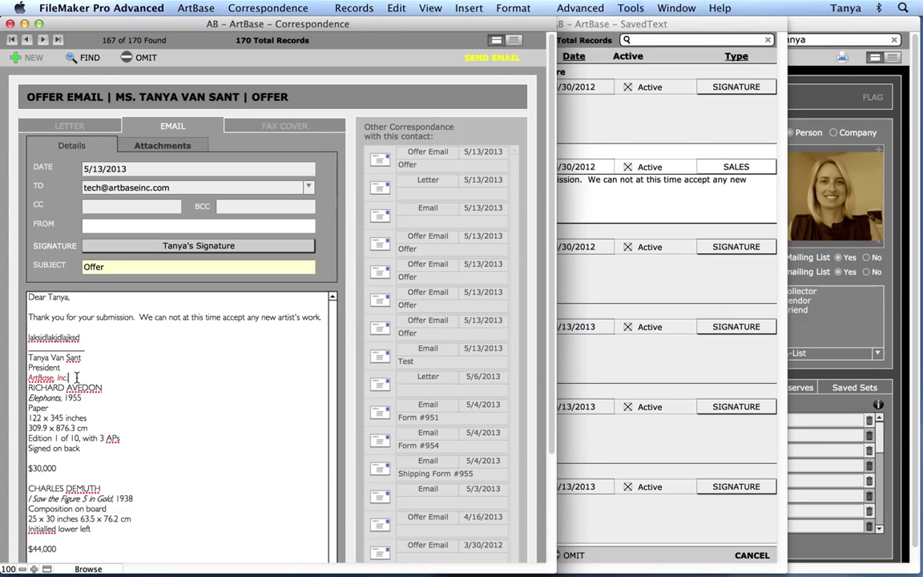
key(Return)
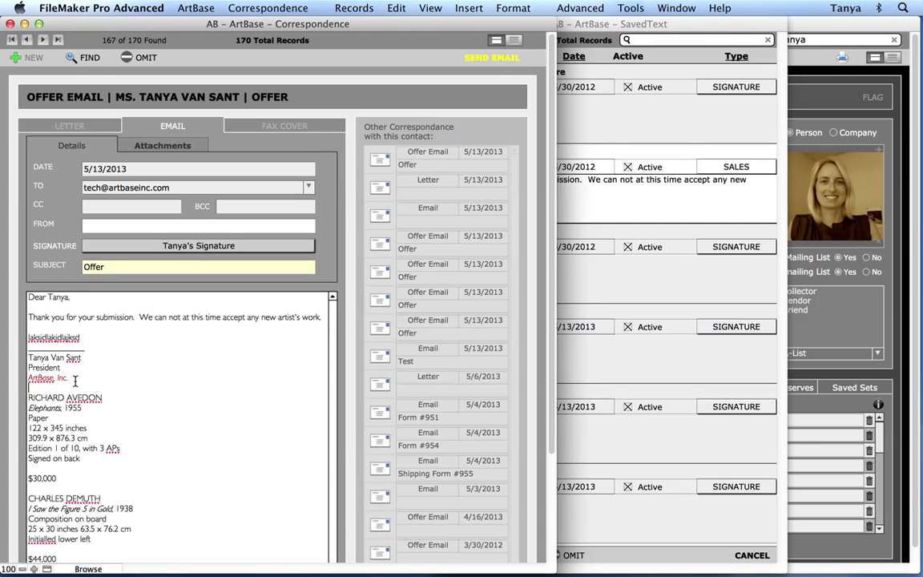
mouse_move(72, 378)
mouse_down()
mouse_move(30, 341)
mouse_move(26, 316)
mouse_up()
key(BackSpace)
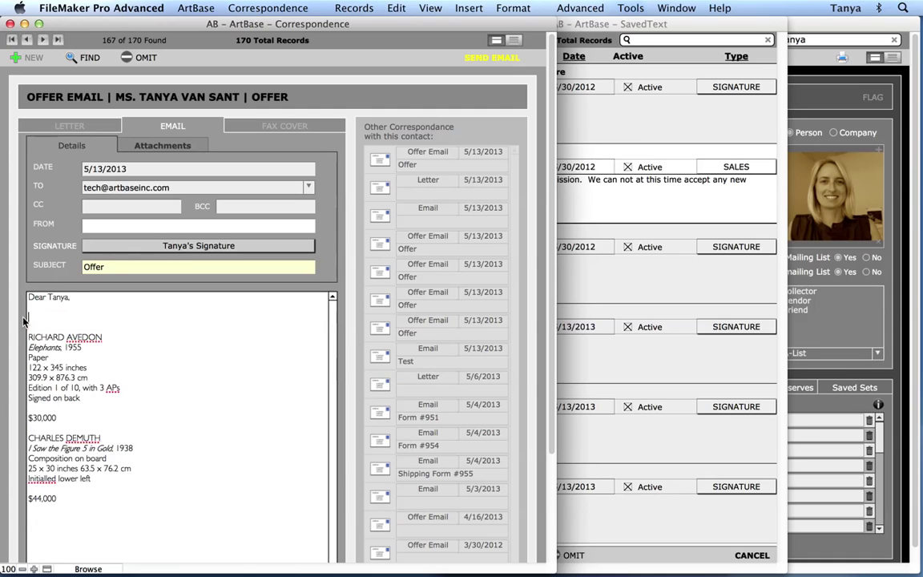
key(BackSpace)
Step: Add a paragraph reading "sdkfjhsdhfsadf" below the $44,000 price at the end of the email body
click(106, 491)
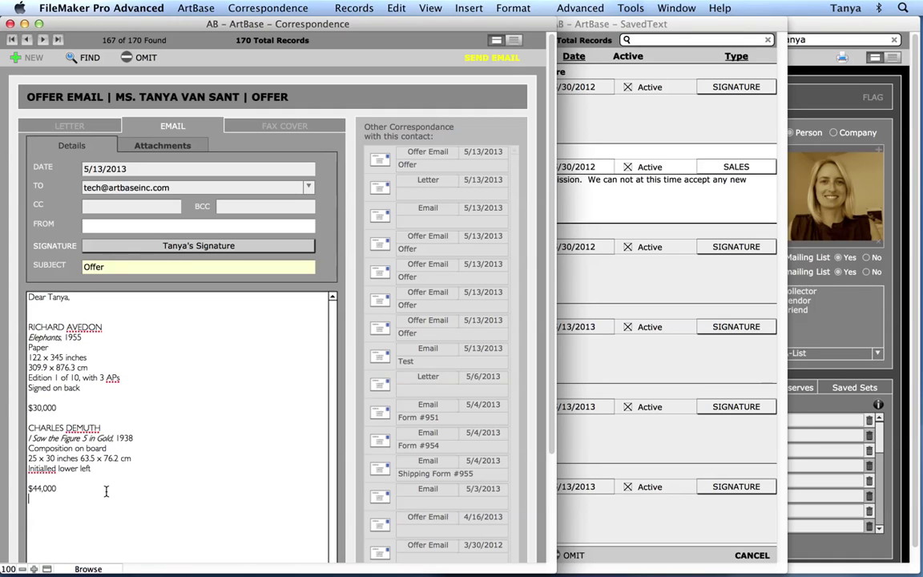
key(Return)
key(Return)
text(sdkfjhsdhfsadf)
key(Return)
Step: Reinsert the email's current signature at the end of the body and leave the signature choice as it is
click(193, 251)
click(184, 242)
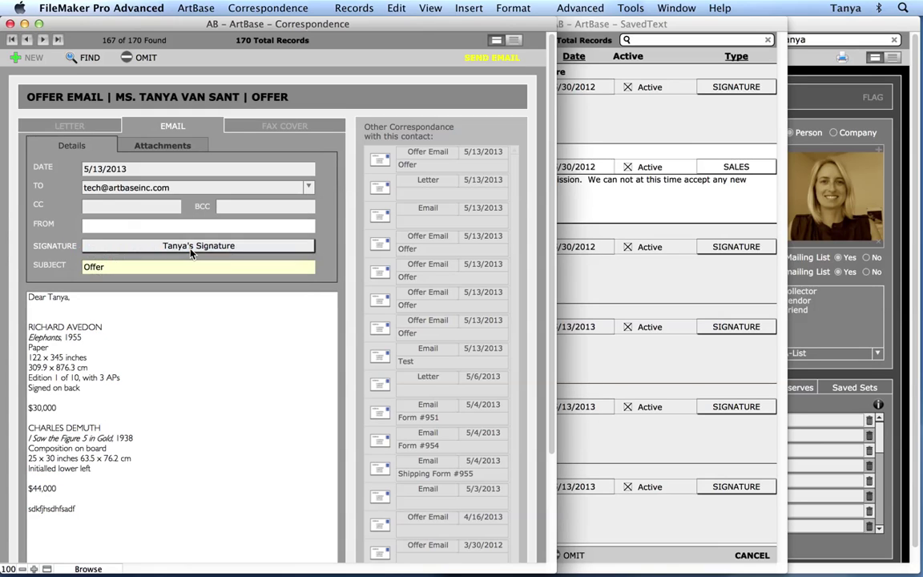
click(161, 246)
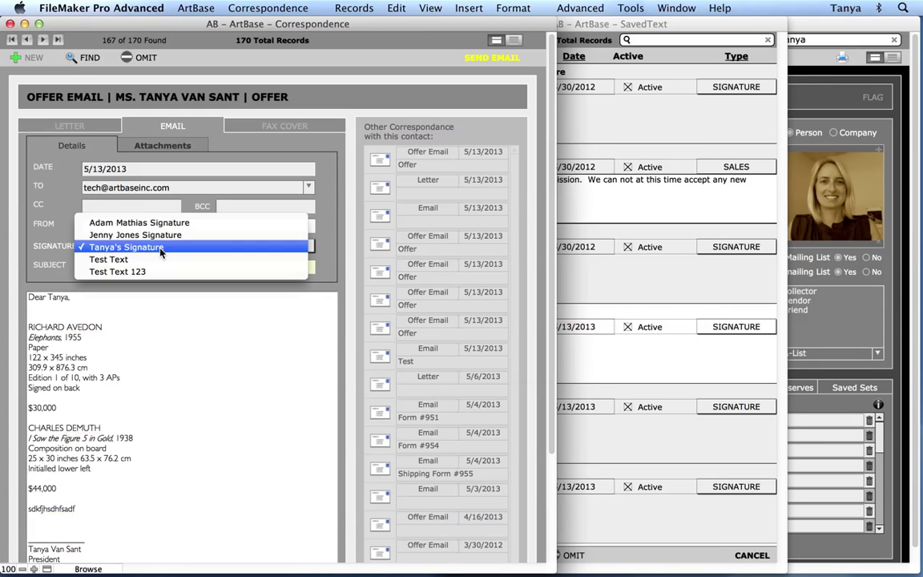
click(188, 402)
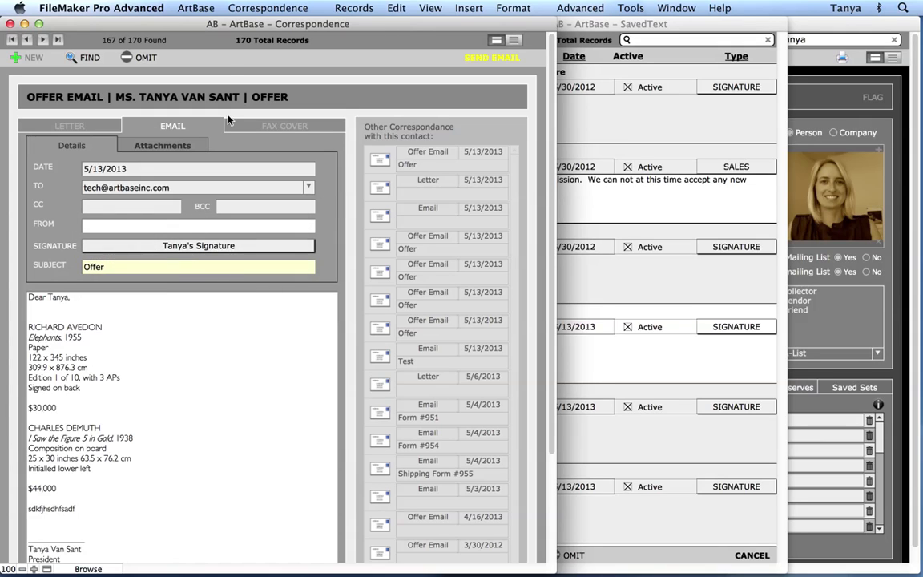
drag(81, 541, 81, 511)
triple_click(81, 511)
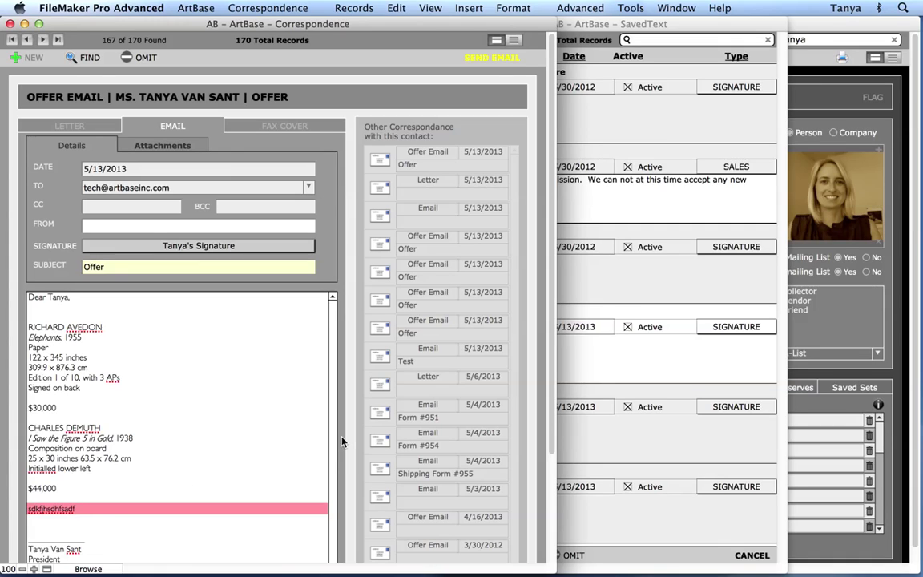
click(349, 499)
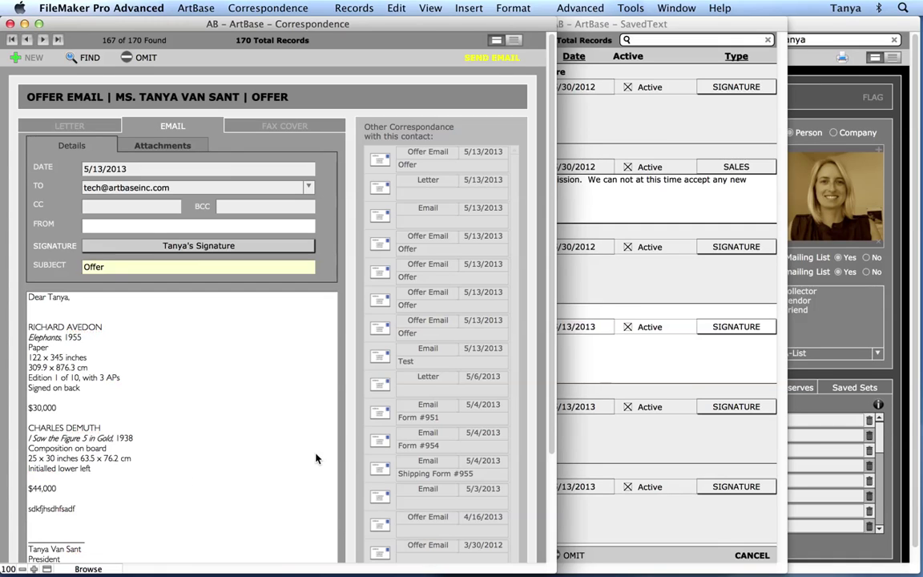
Step: Delete the line "122 x 345 inches" from the Elephants details in the email body
scroll(317, 458, down, 3)
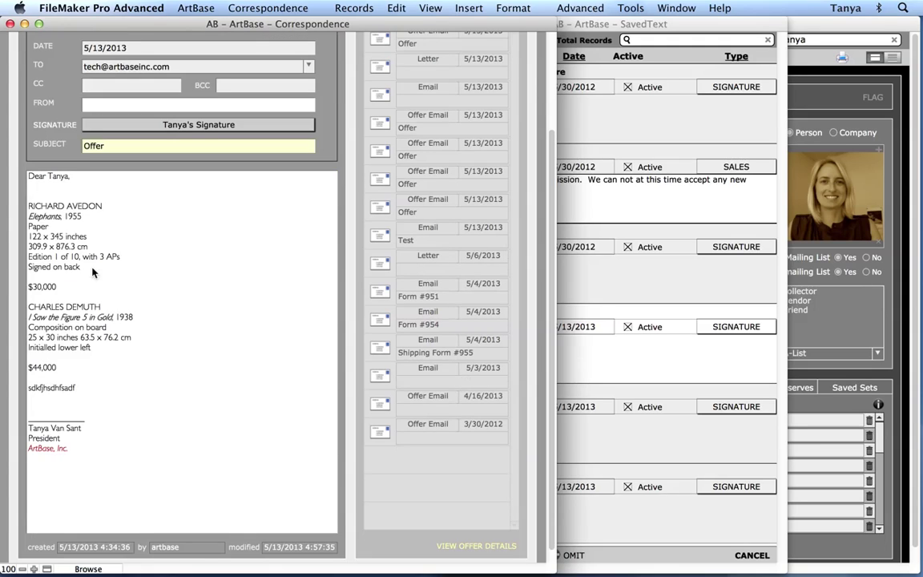
click(53, 215)
triple_click(27, 237)
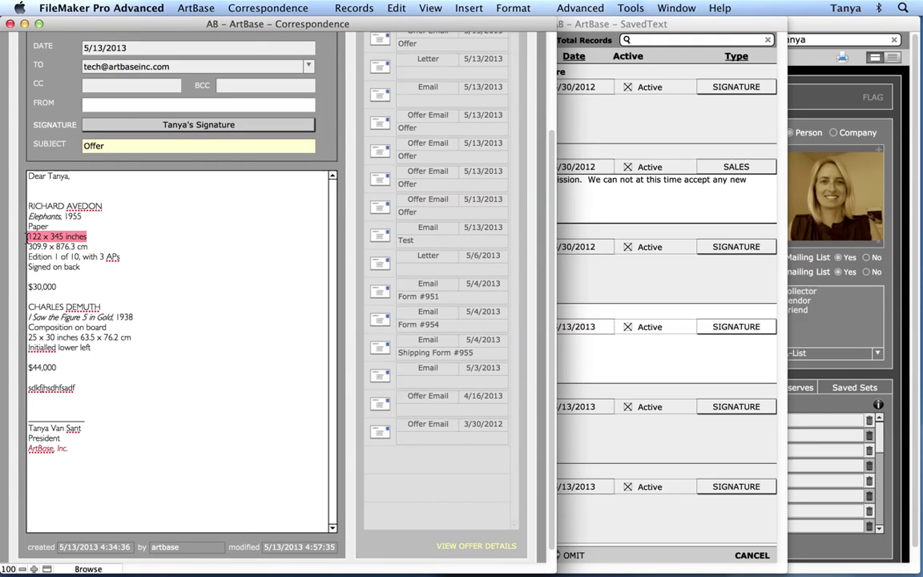
key(BackSpace)
key(BackSpace)
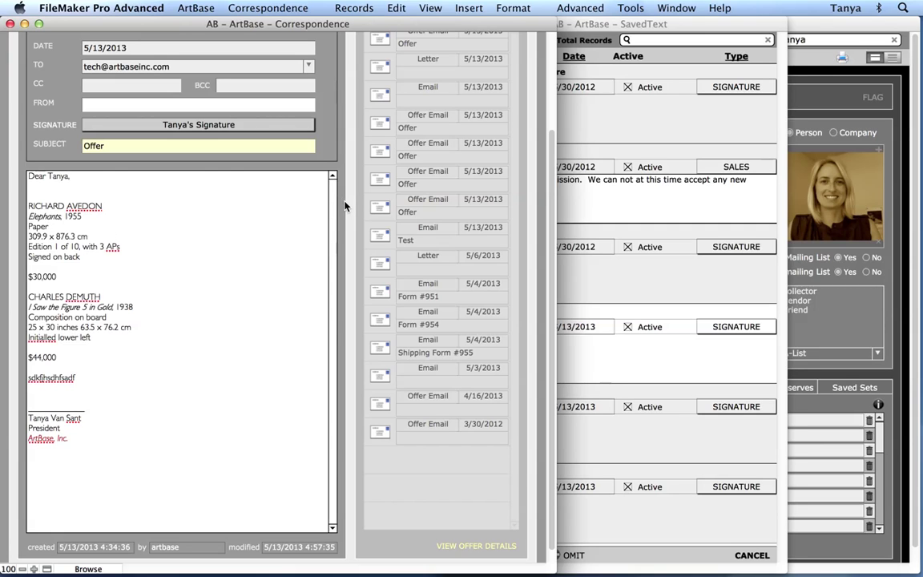
Step: Show the offer email's attachments to review the attached artwork images
scroll(345, 208, up, 3)
scroll(344, 208, up, 1)
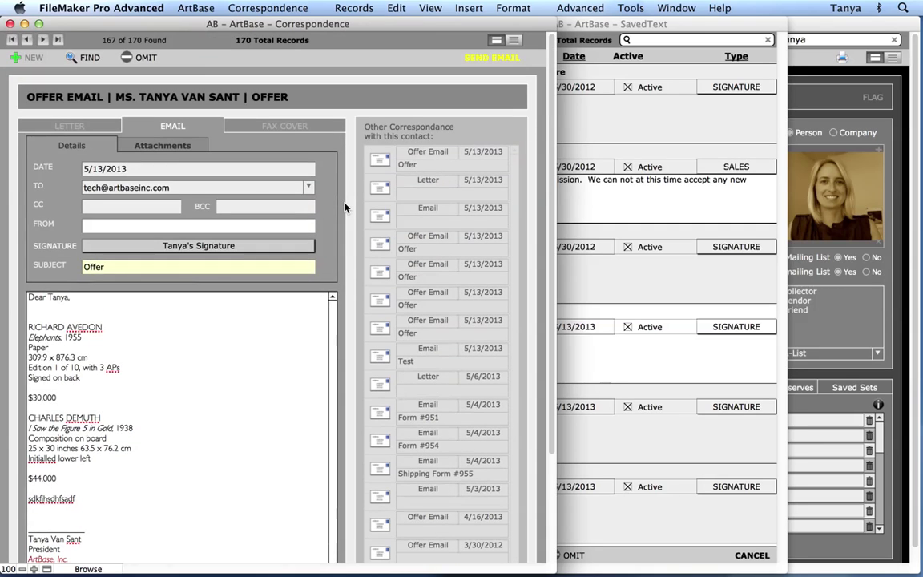
click(190, 147)
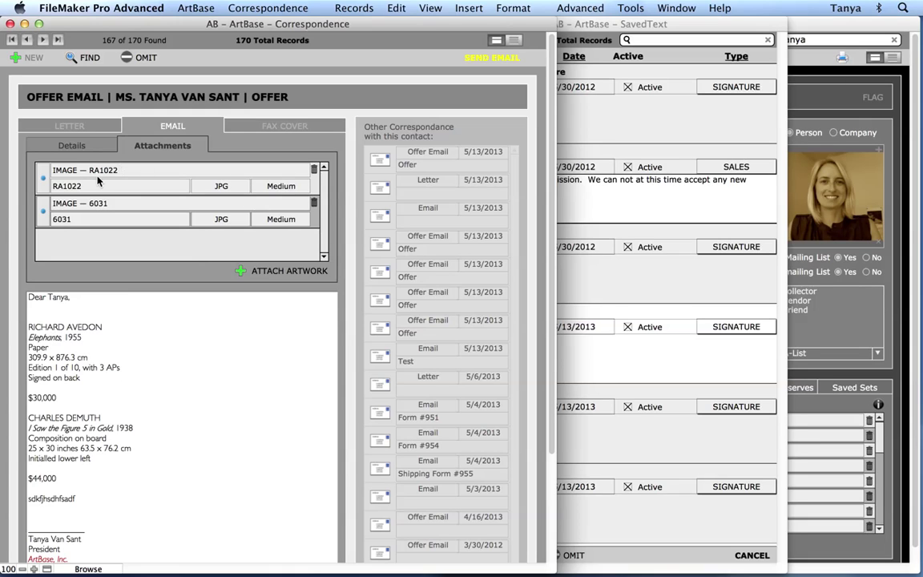
Step: Set the JPG size of the RA1022 image attachment to Original and close its attachment details
click(43, 181)
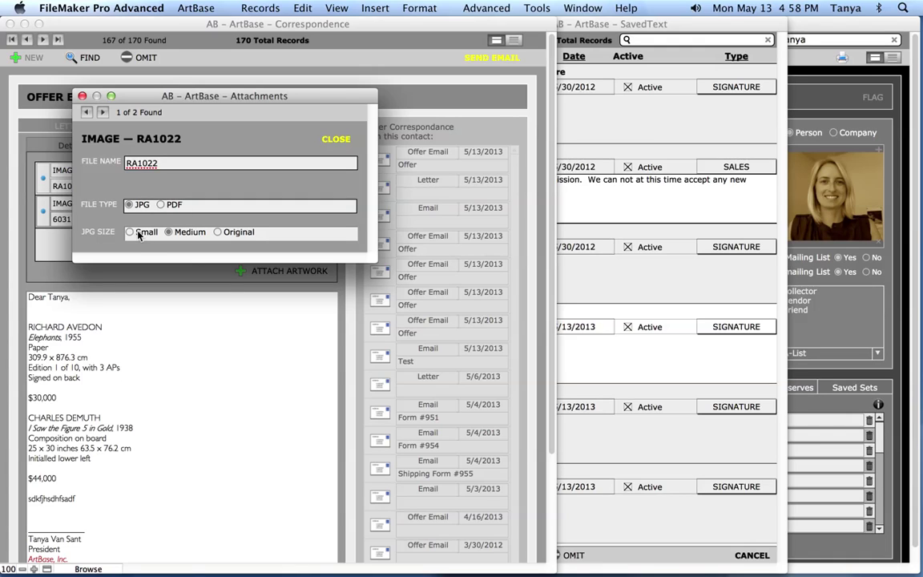
click(239, 233)
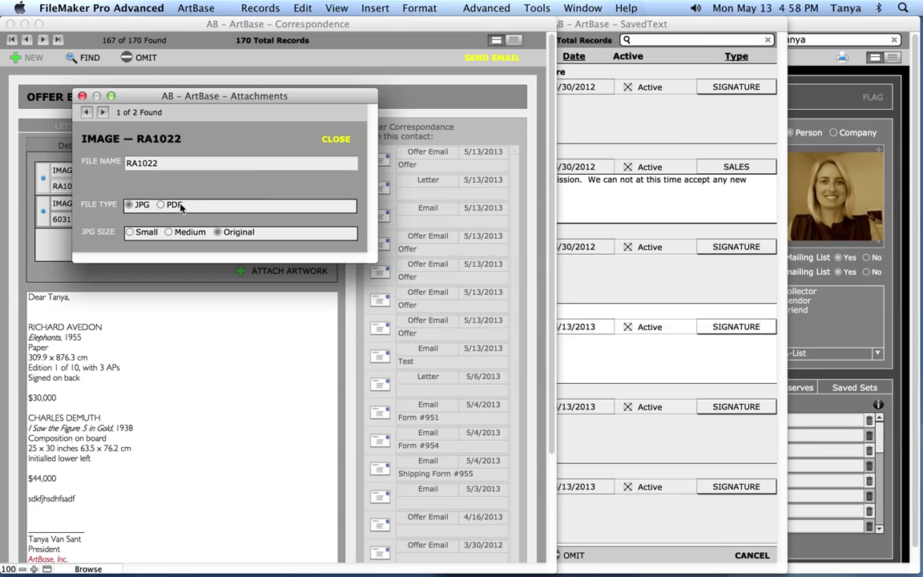
click(337, 142)
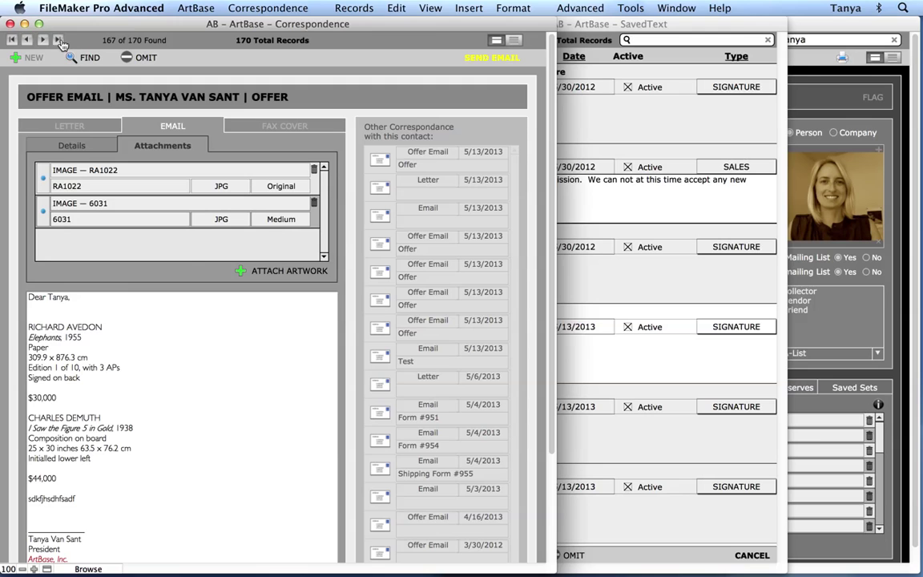
Step: Close the Correspondence and SavedText windows and reposition the Contacts window so the Inventory window behind it is accessible
click(10, 24)
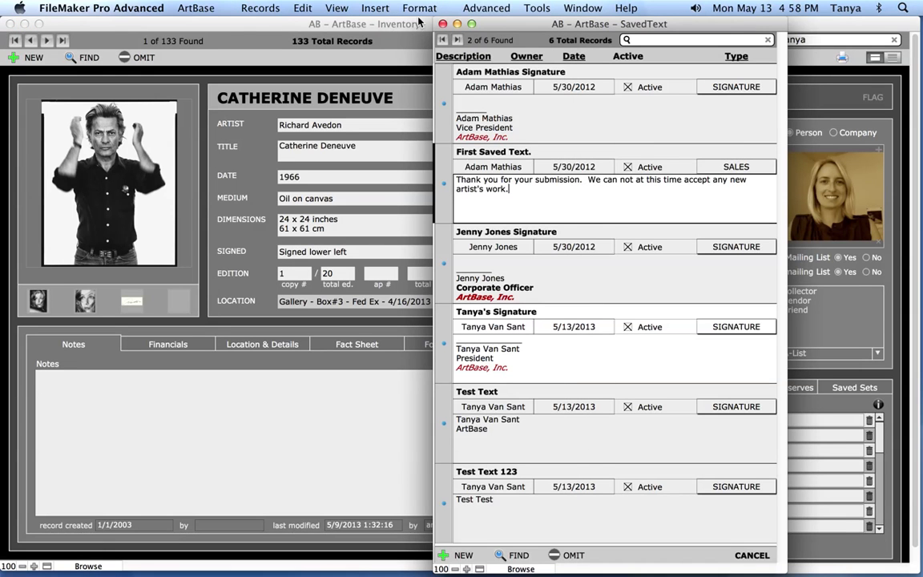
click(442, 24)
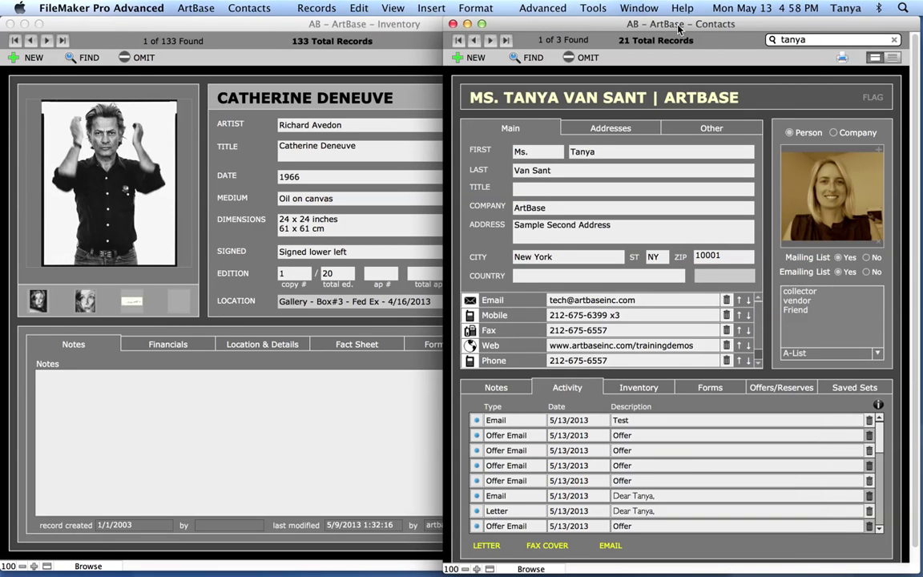
double_click(606, 24)
drag(602, 24, 473, 24)
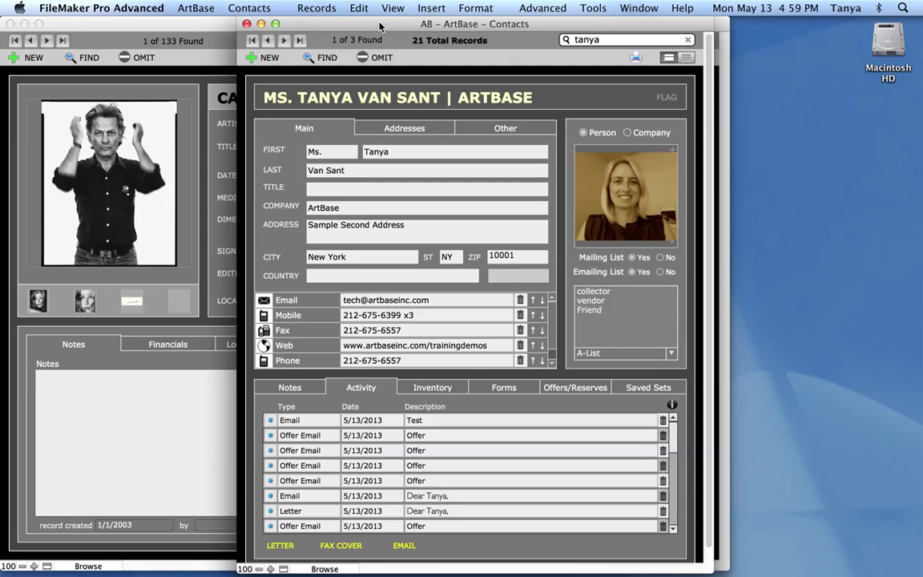
drag(343, 24, 513, 11)
Step: Show the offers recorded for the Catherine Deneuve inventory record and go to the contact who received the offer
click(363, 54)
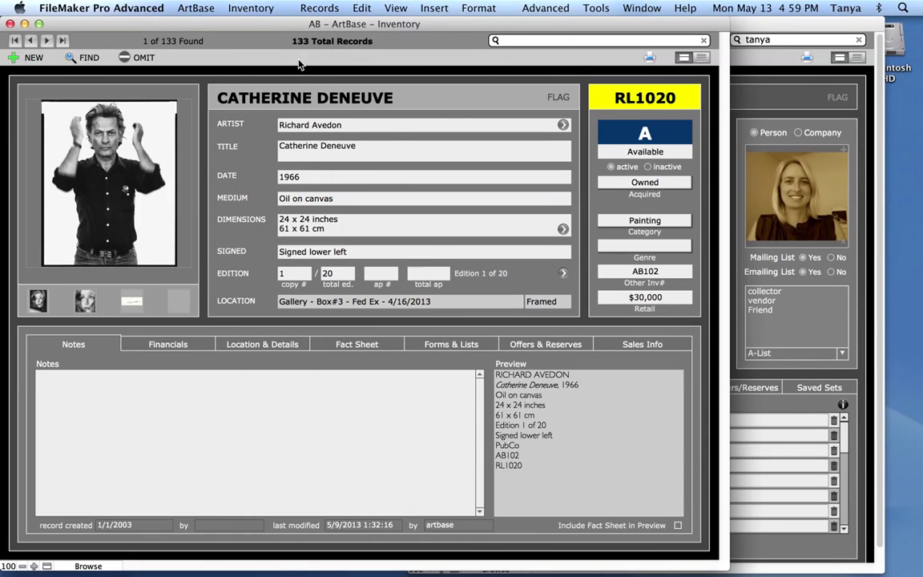
click(517, 348)
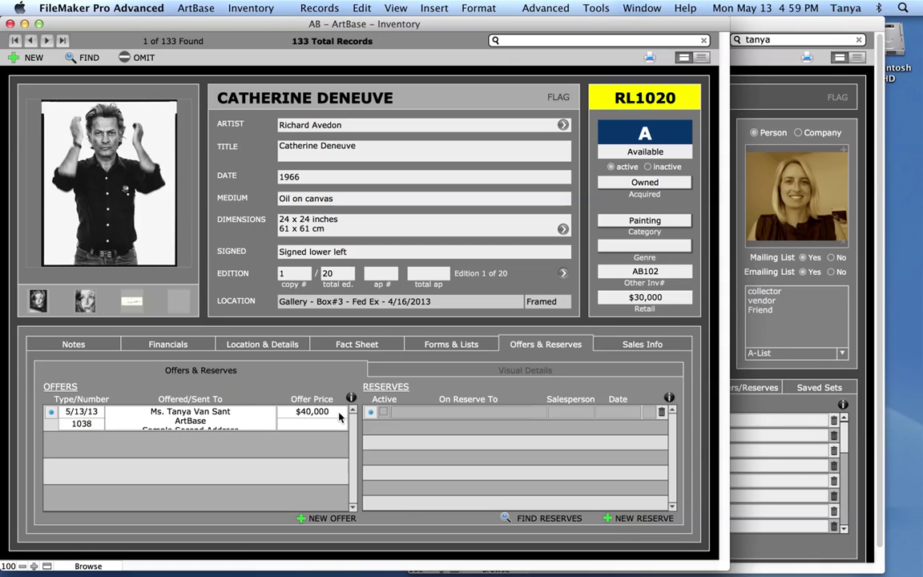
click(51, 414)
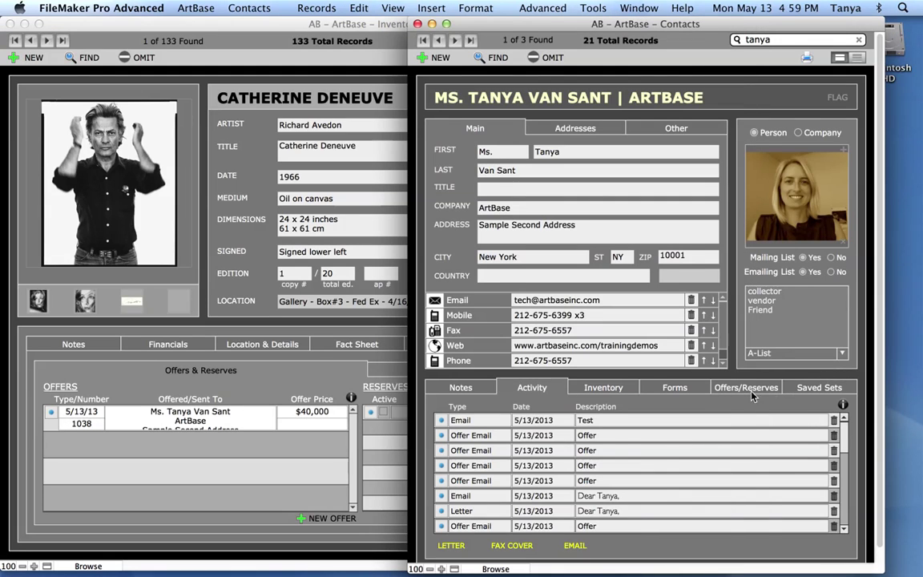
Step: Review the artworks offered to the contact, and return to the contact's list of correspondence activity
click(751, 394)
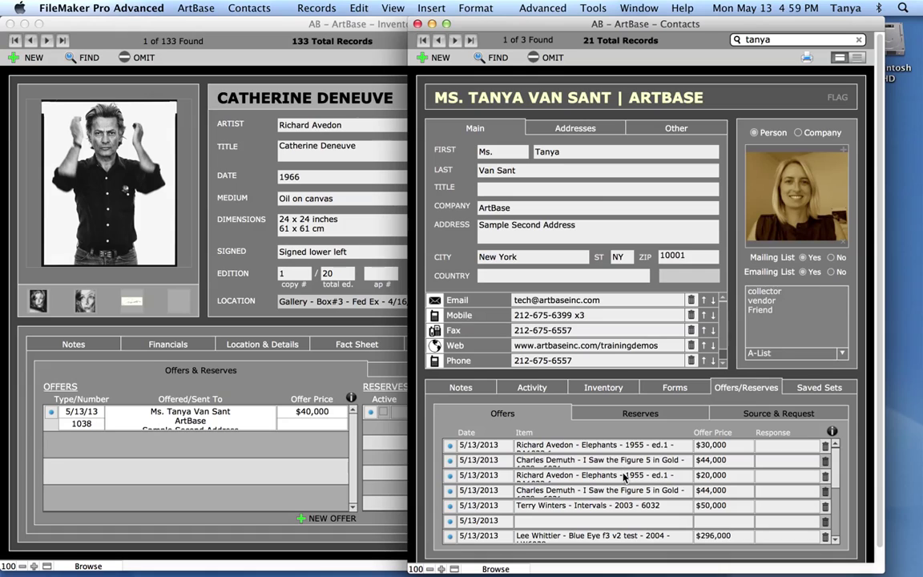
click(556, 393)
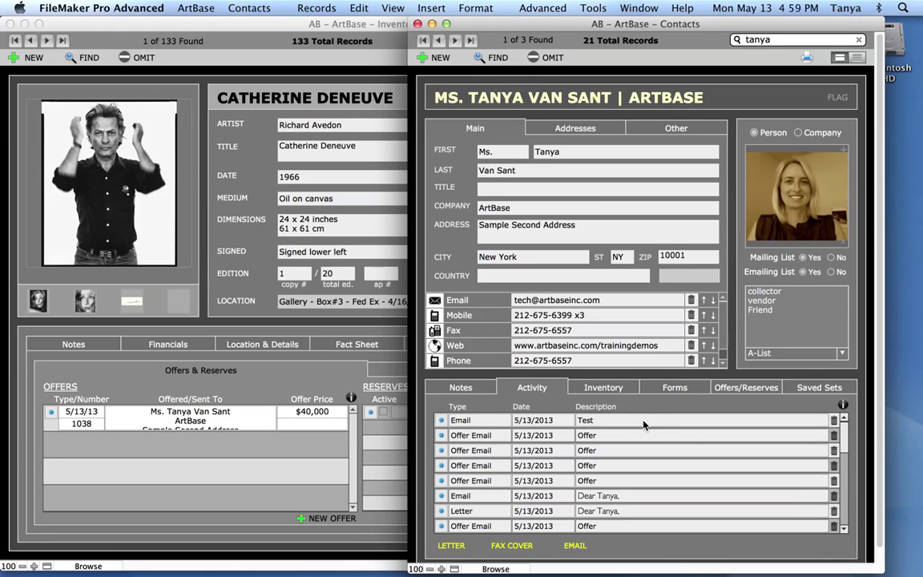
mouse_move(643, 425)
Step: Return to the Catherine Deneuve inventory record and look over its available commands, including Offer Art, without running one
click(316, 329)
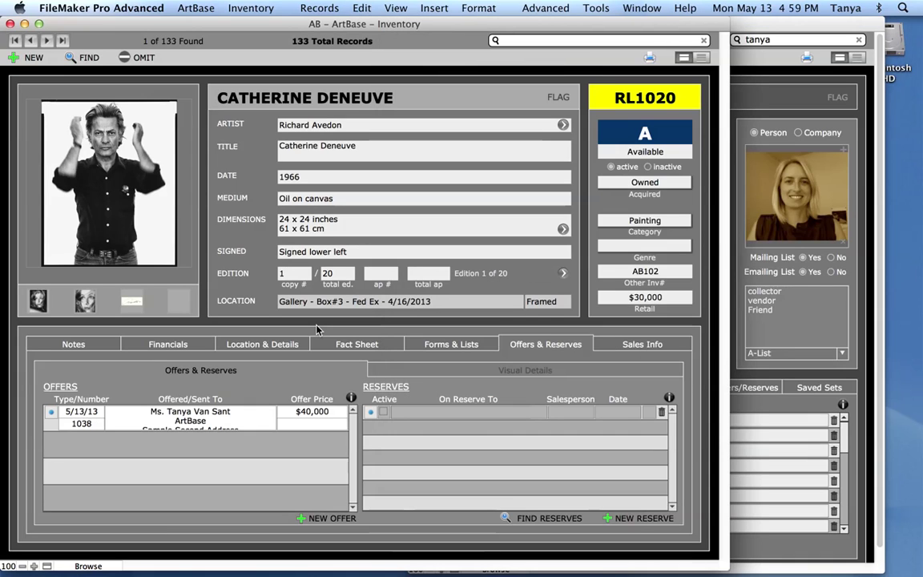
click(251, 8)
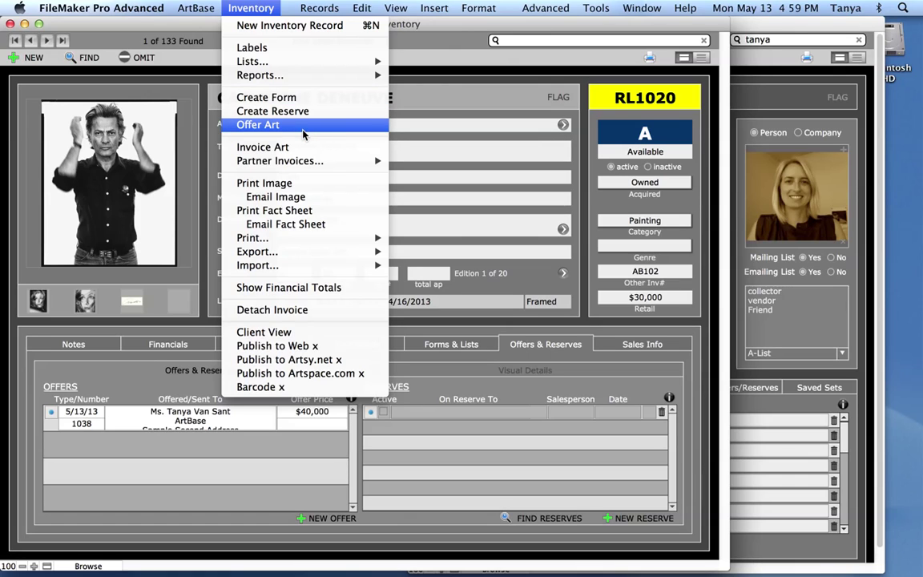
click(429, 80)
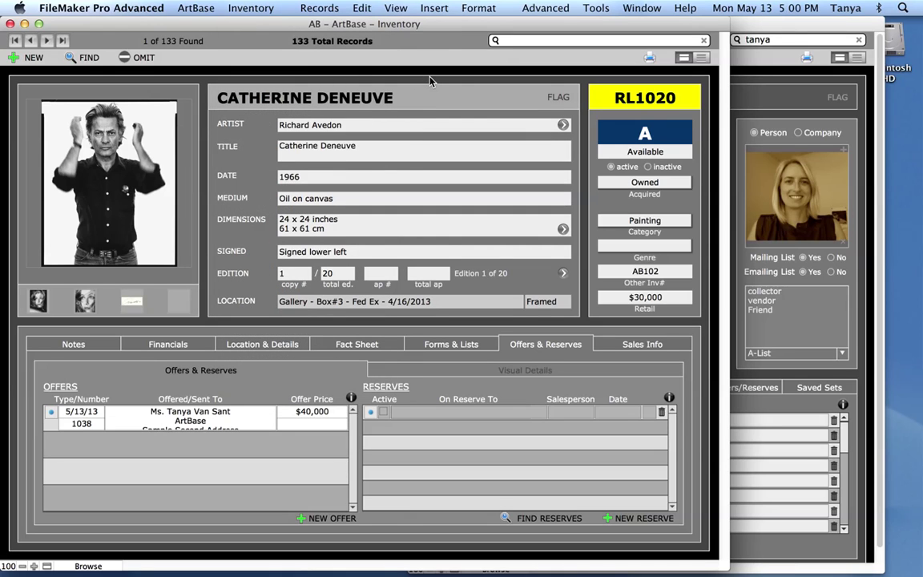